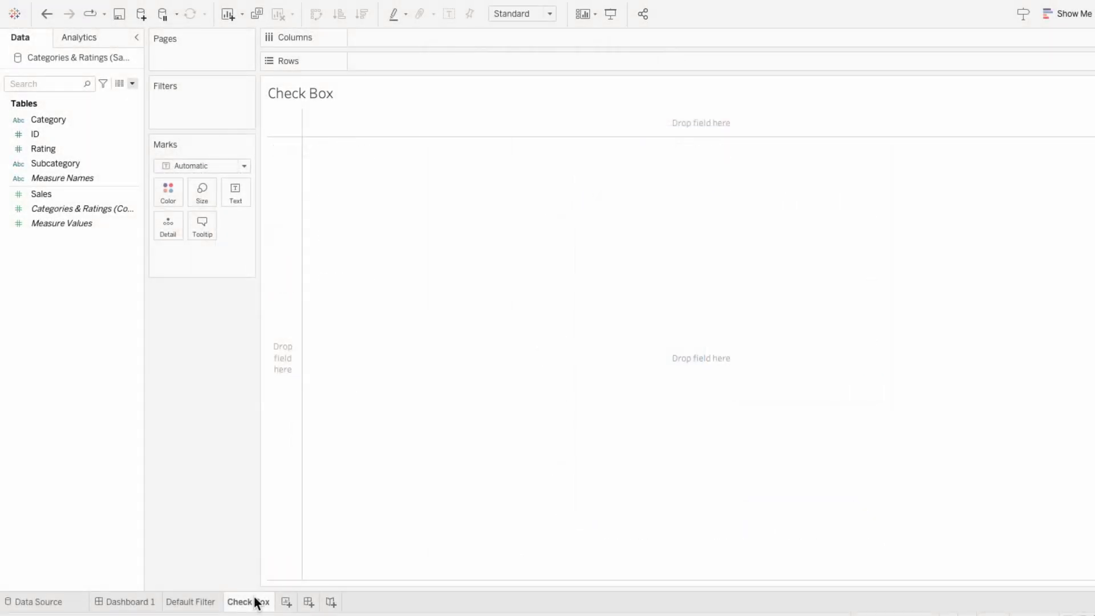
Create a String parameter named 'Category Param' with a blank current value
click(132, 83)
click(127, 106)
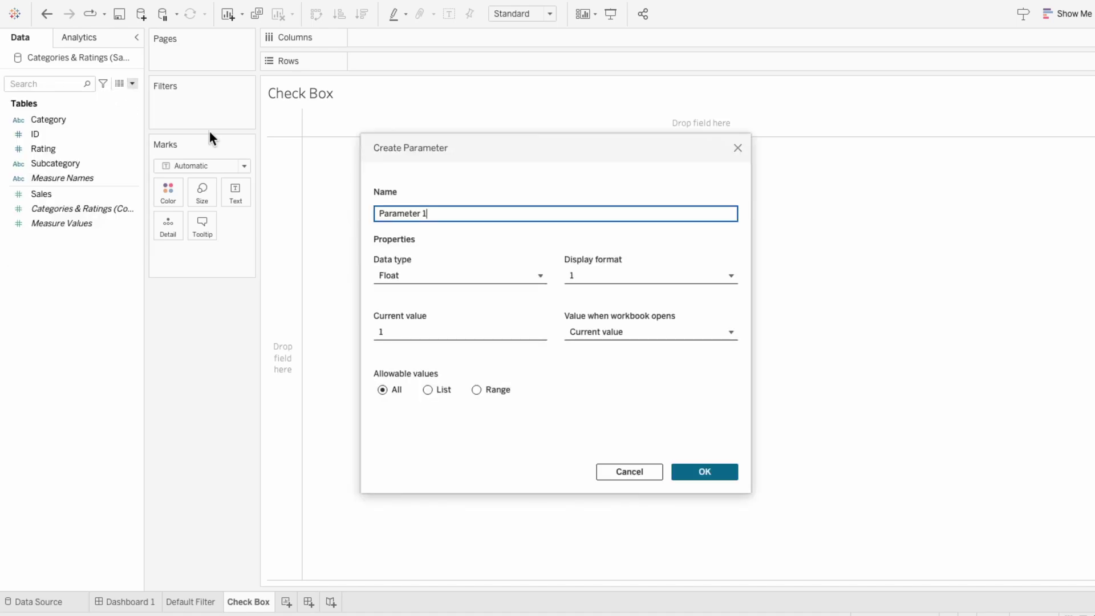
triple_click(425, 213)
text(Category Param)
click(425, 275)
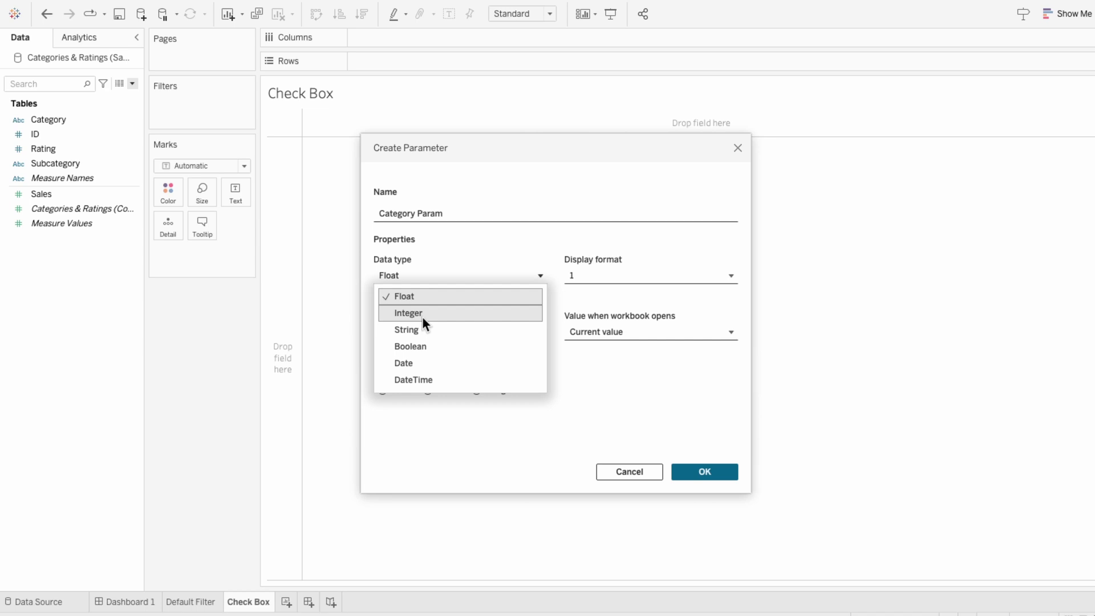
click(423, 328)
click(423, 329)
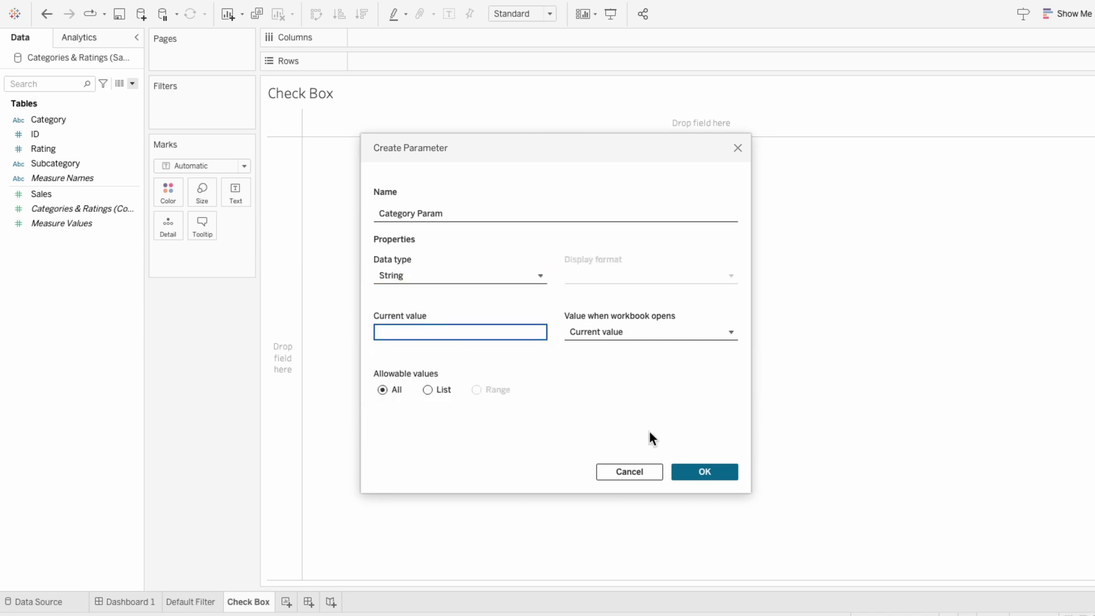
click(696, 467)
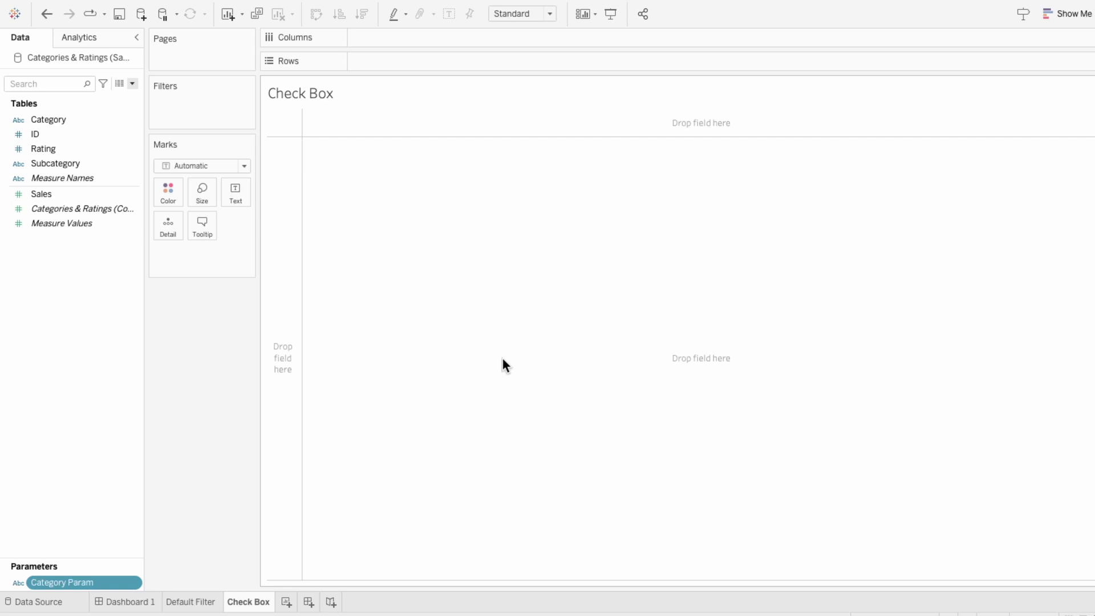
Create the calculated field 'Check Box - Select' as CONTAINS([Category Param], [Category])
click(131, 83)
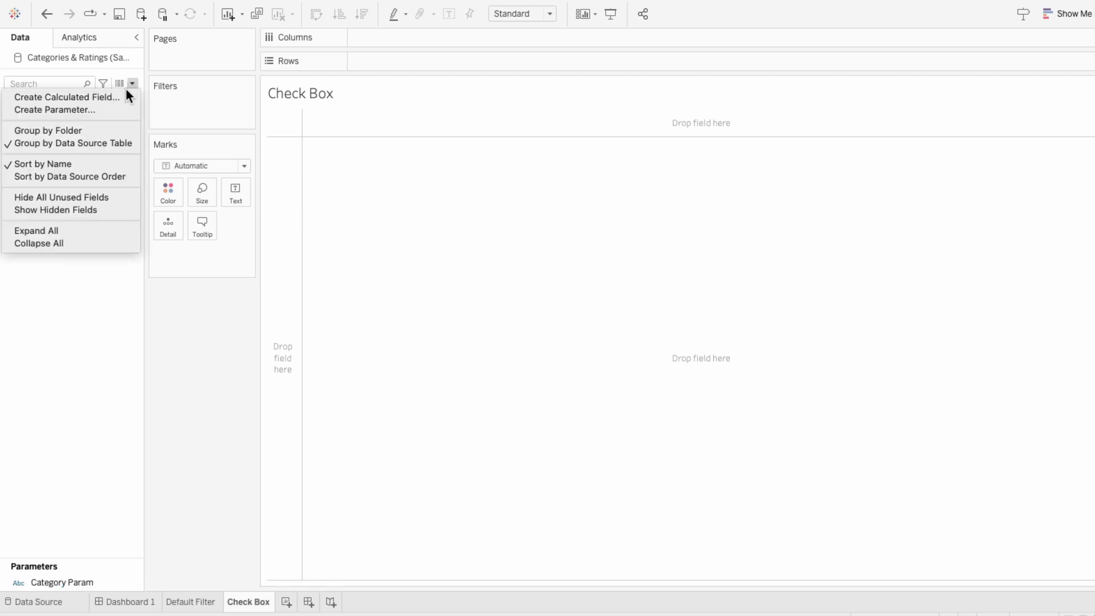
click(124, 91)
text(Check Box)
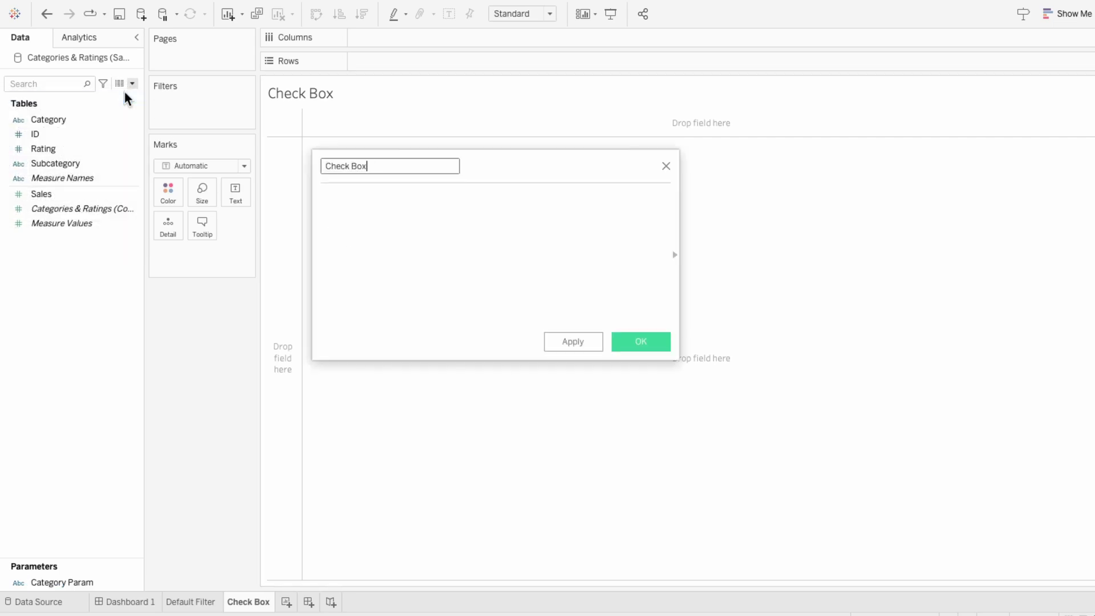
text( - Select)
key(Tab)
text(CONTAINS()
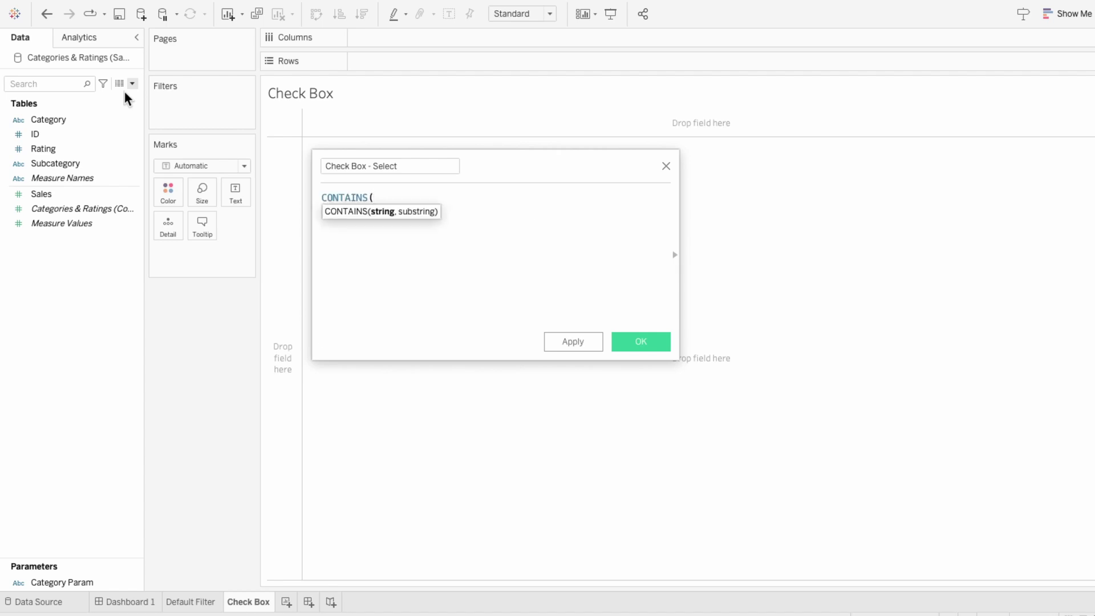
text(cate)
key(Down)
key(Down)
key(Return)
text(,)
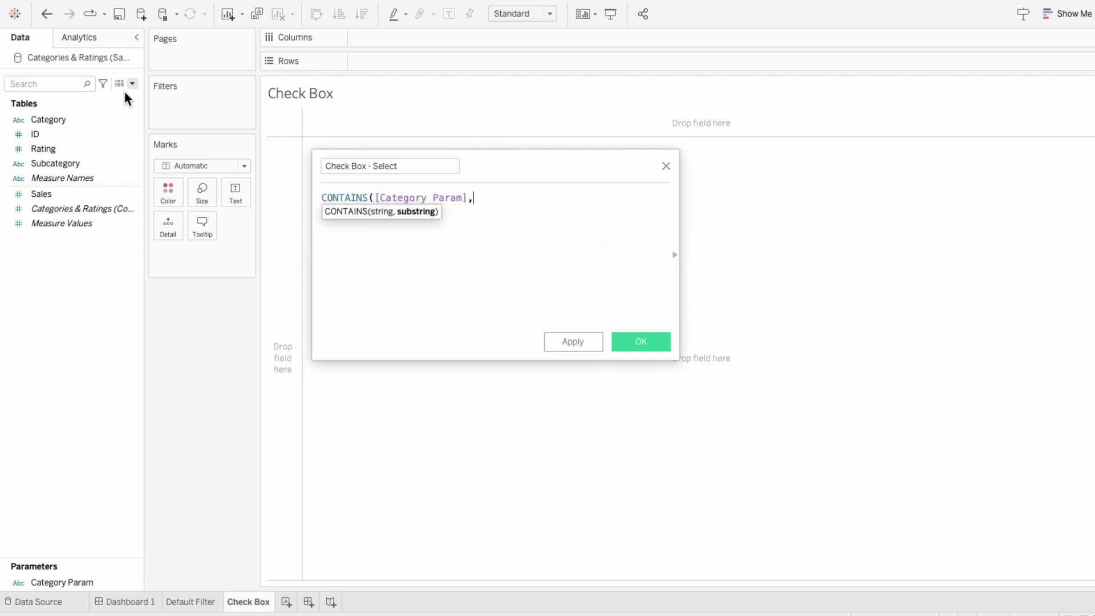
text( cat)
key(Down)
key(Return)
text())
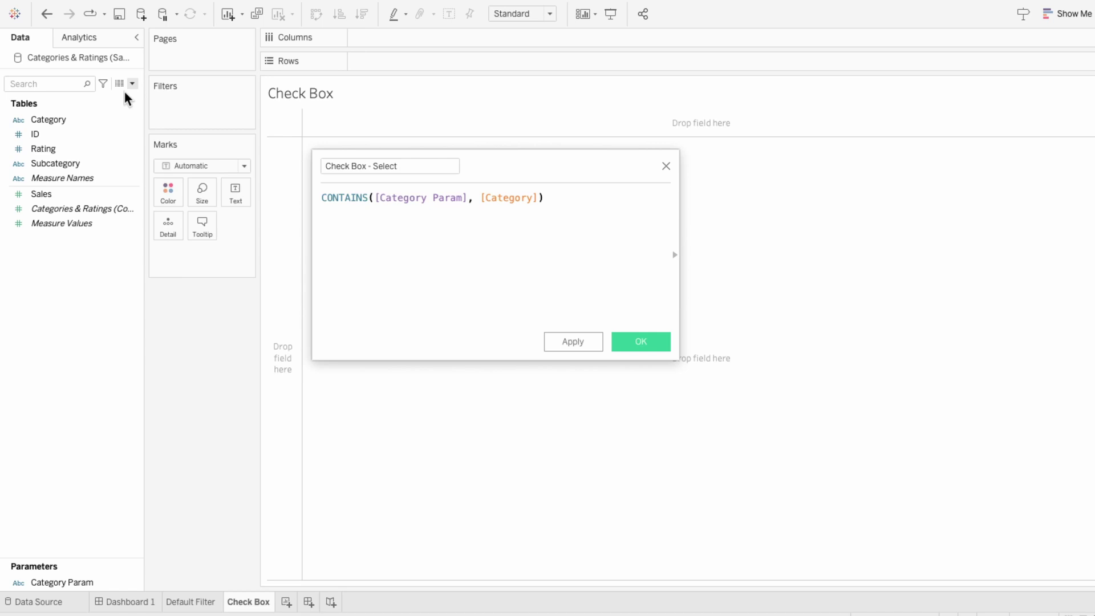
click(661, 348)
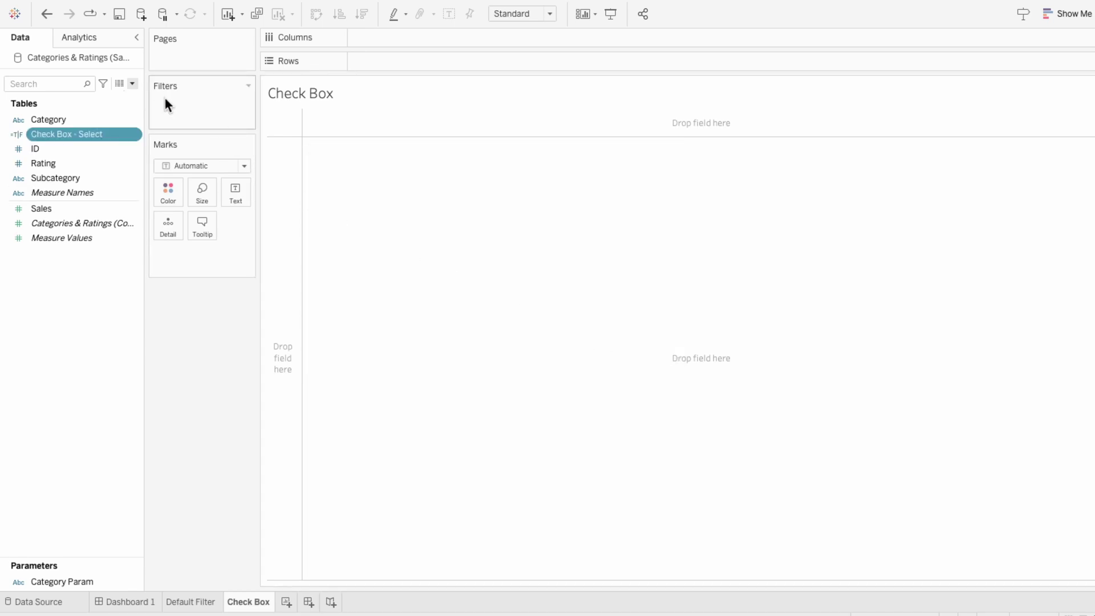
Start a calculated field 'Check Box - Name' with IF CONTAINS([Category Param],[Category]) THEN
click(132, 83)
click(126, 97)
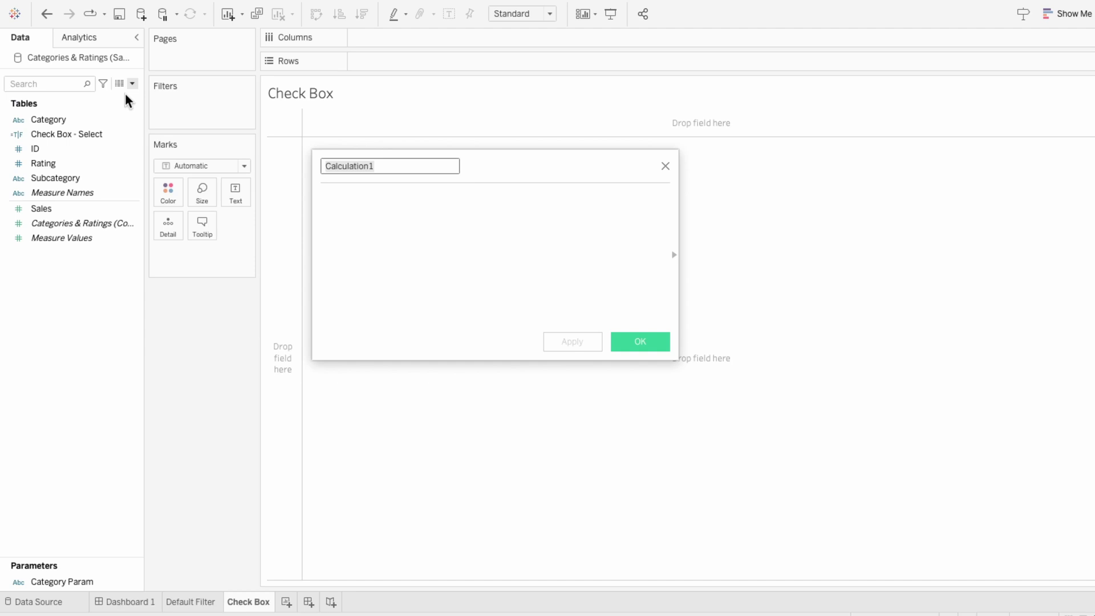
text(Check Box -)
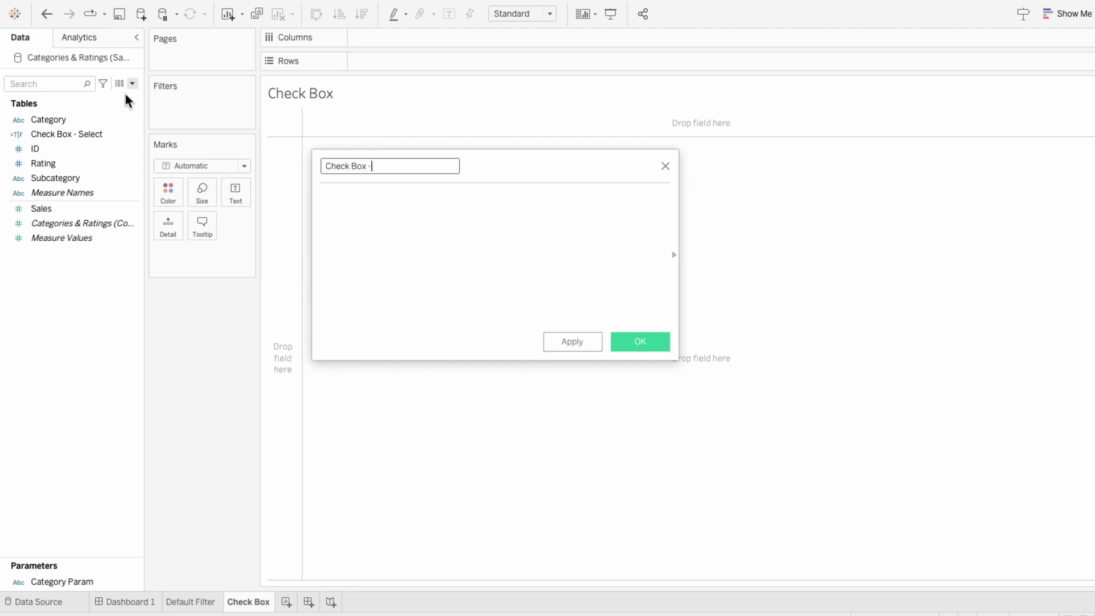
text( Name)
key(Tab)
text(IF CO)
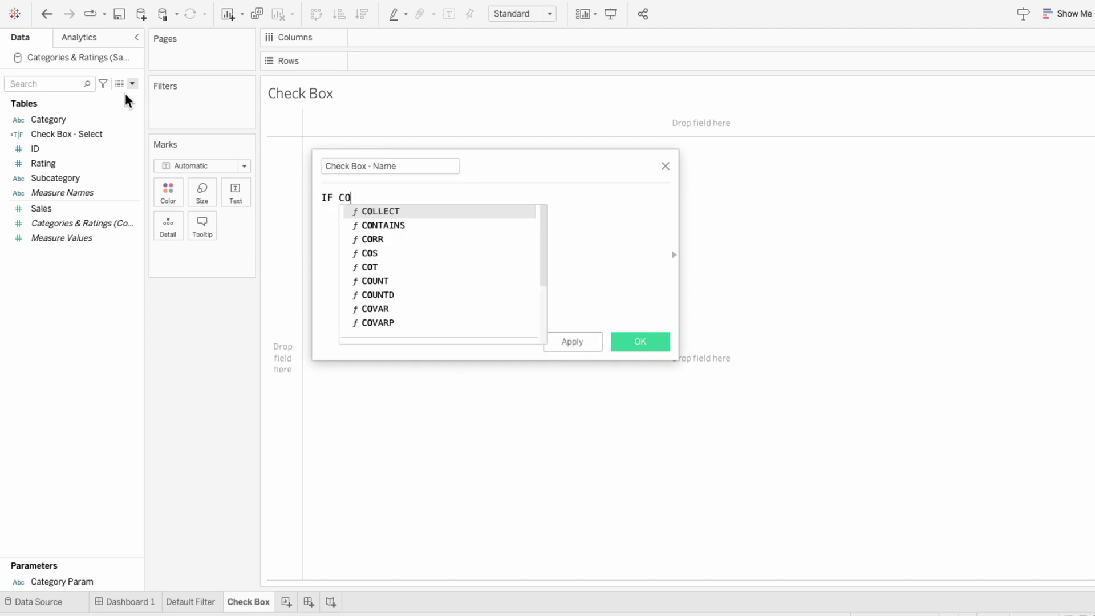
text(NTAINS()
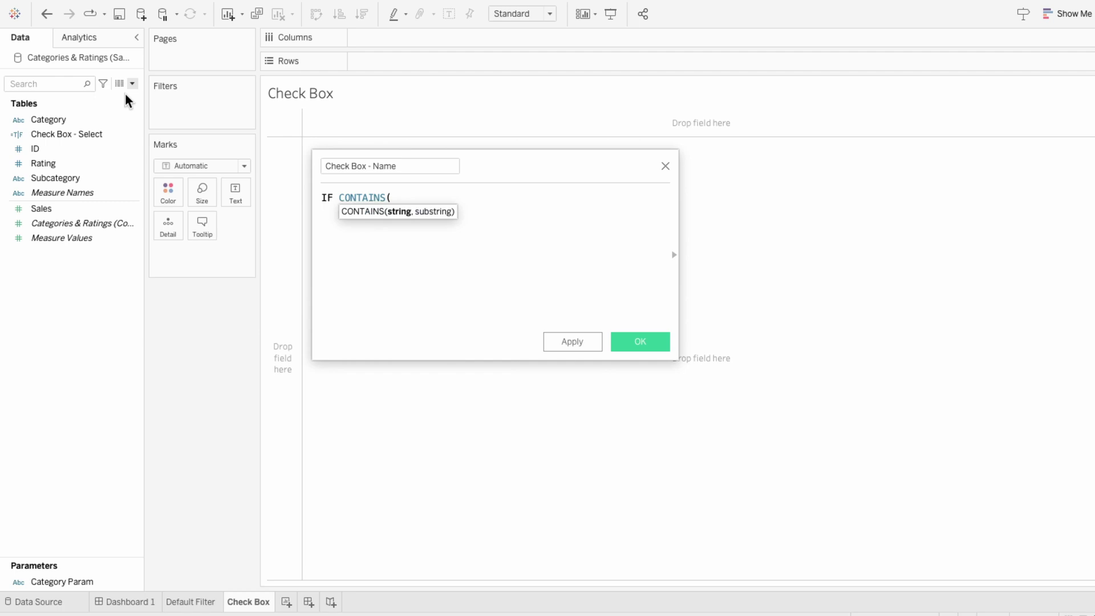
text(cat)
key(Down)
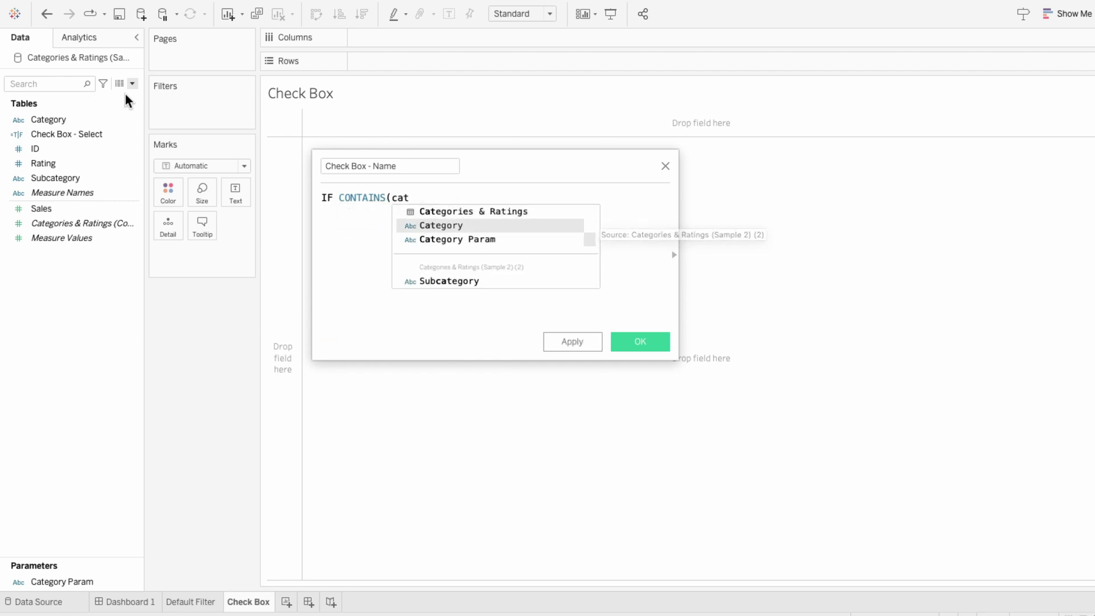
key(Down)
key(Return)
text(, cat)
key(Down)
key(Down)
key(Return)
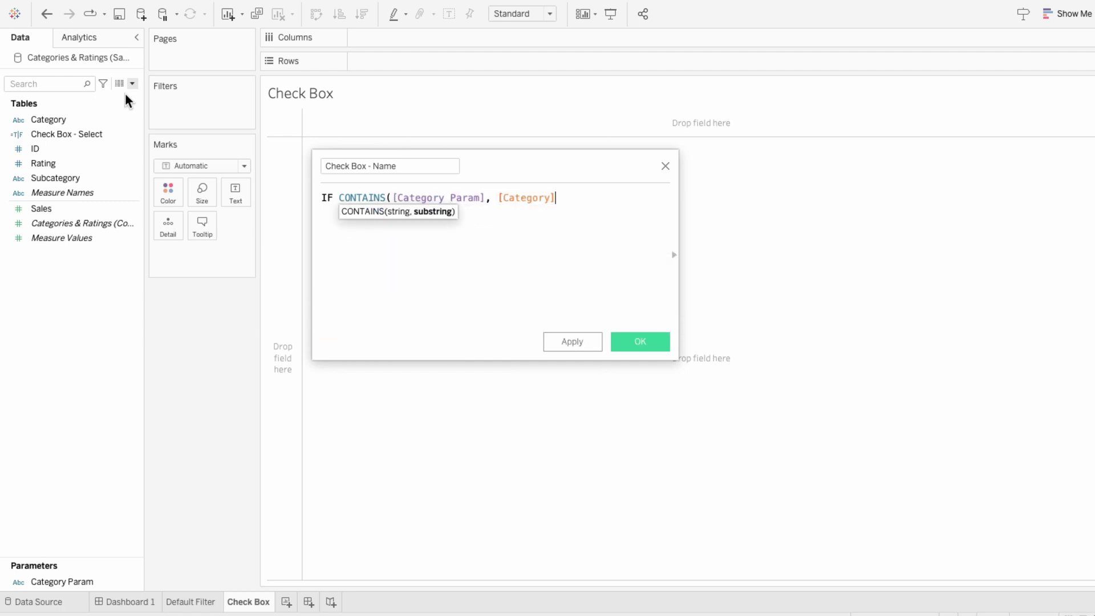
text() T)
key(Down)
key(Return)
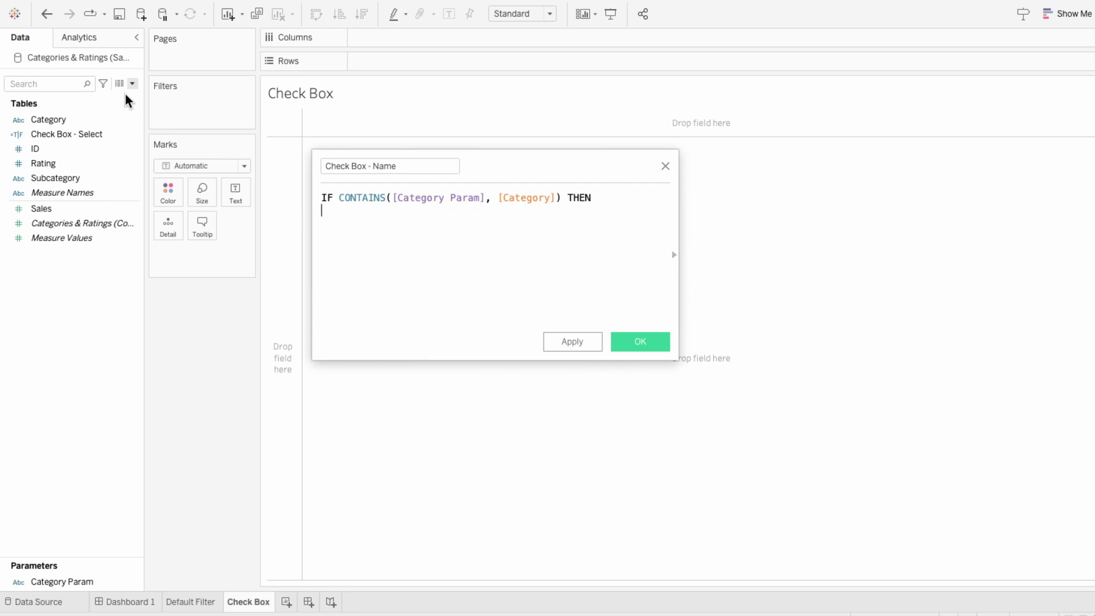
Complete it with REPLACE([Category Param],[Category]+',','') ELSE [Category Param]+[Category]+',' END
text(REPLACE()
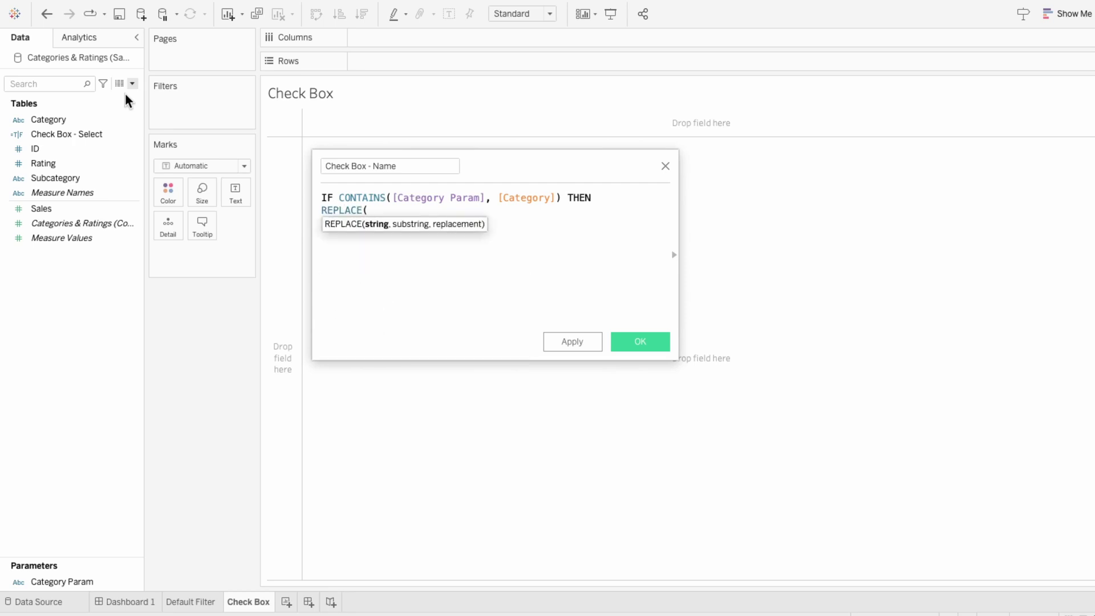
text(ca)
key(Down)
key(Down)
key(Return)
text(, )
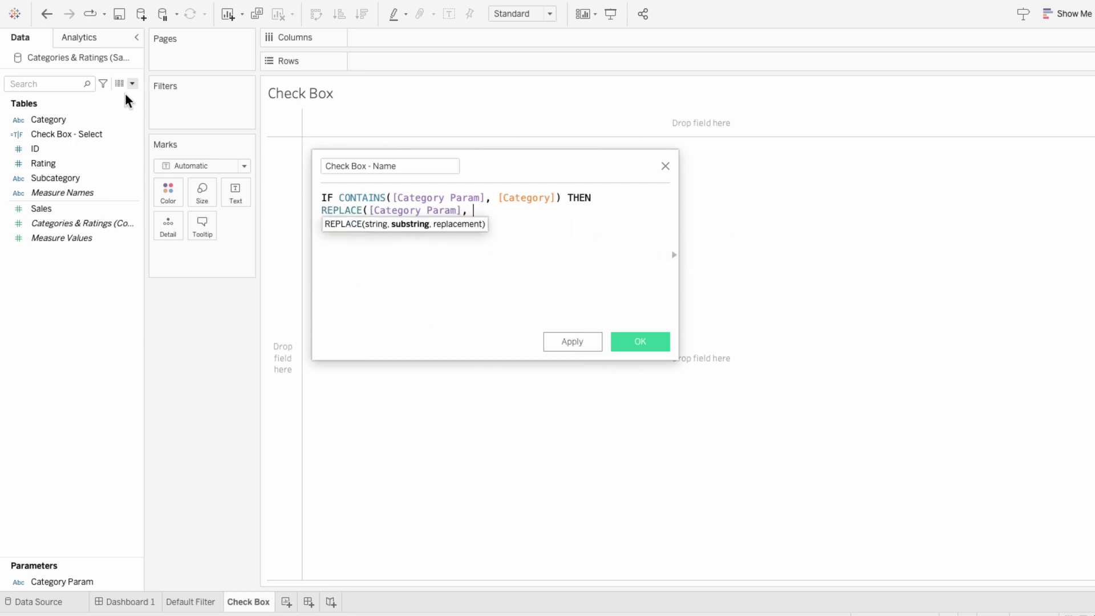
text(cat)
key(Down)
key(Return)
text(+ ',', ')
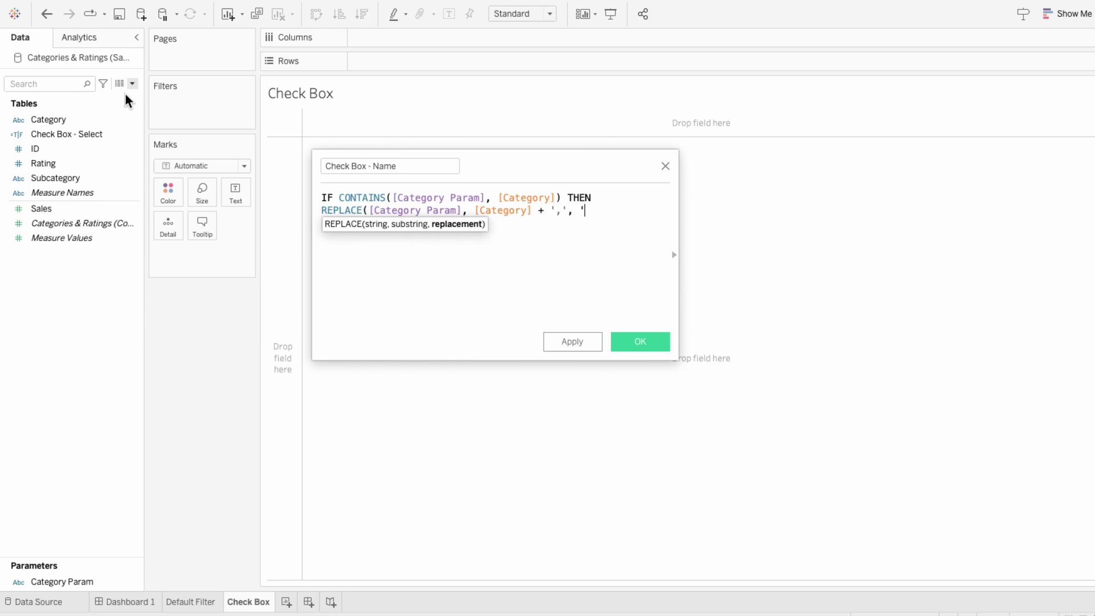
text(') ELSE cat)
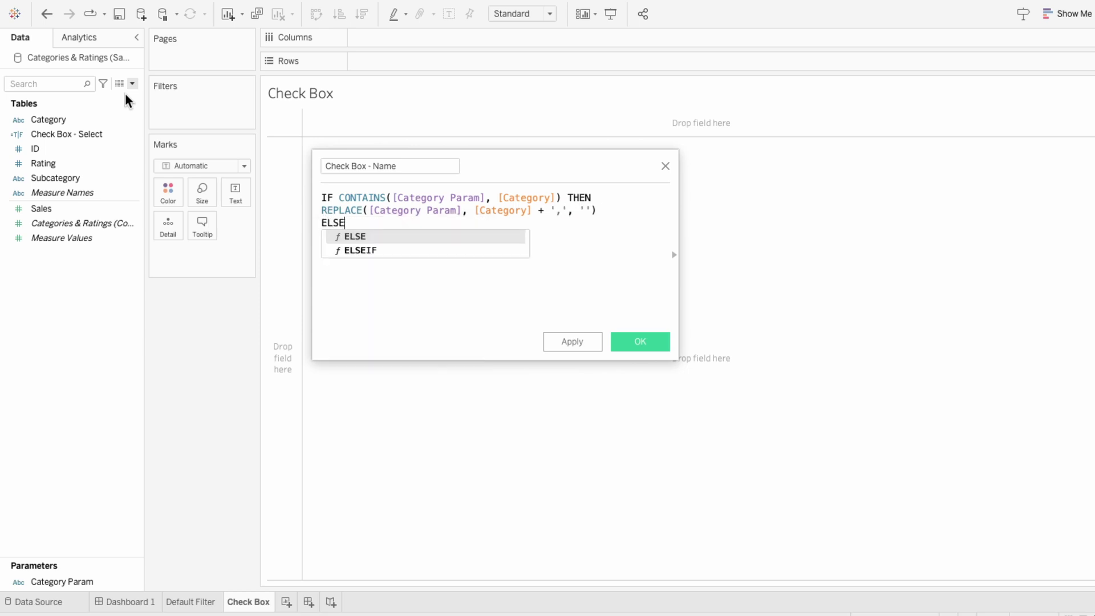
key(Down)
key(Down)
key(Return)
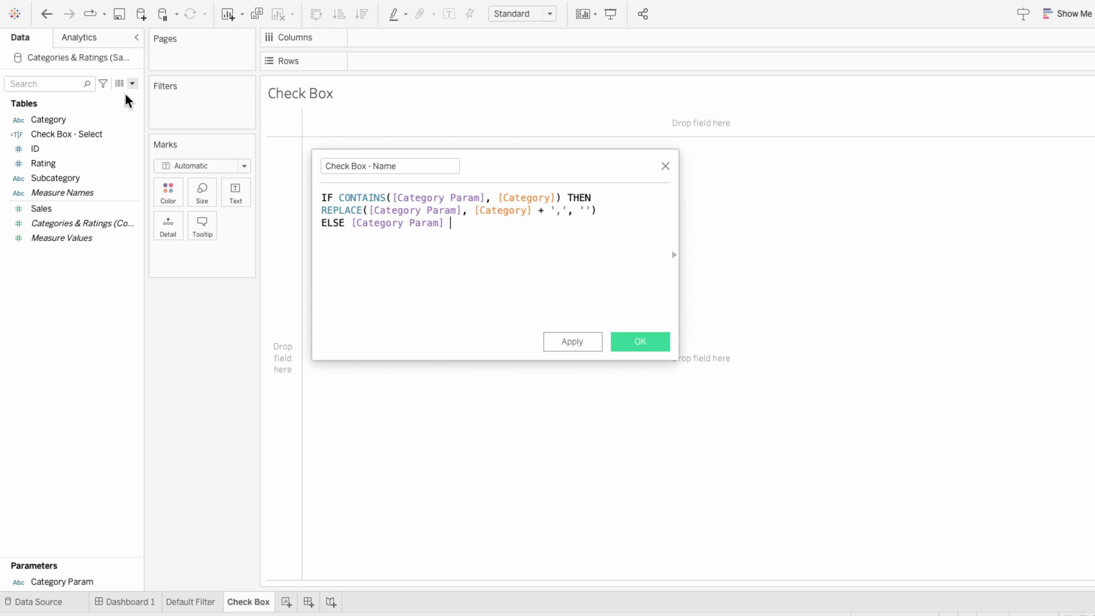
text(+ cat)
key(Down)
key(Return)
text(+ ',' END)
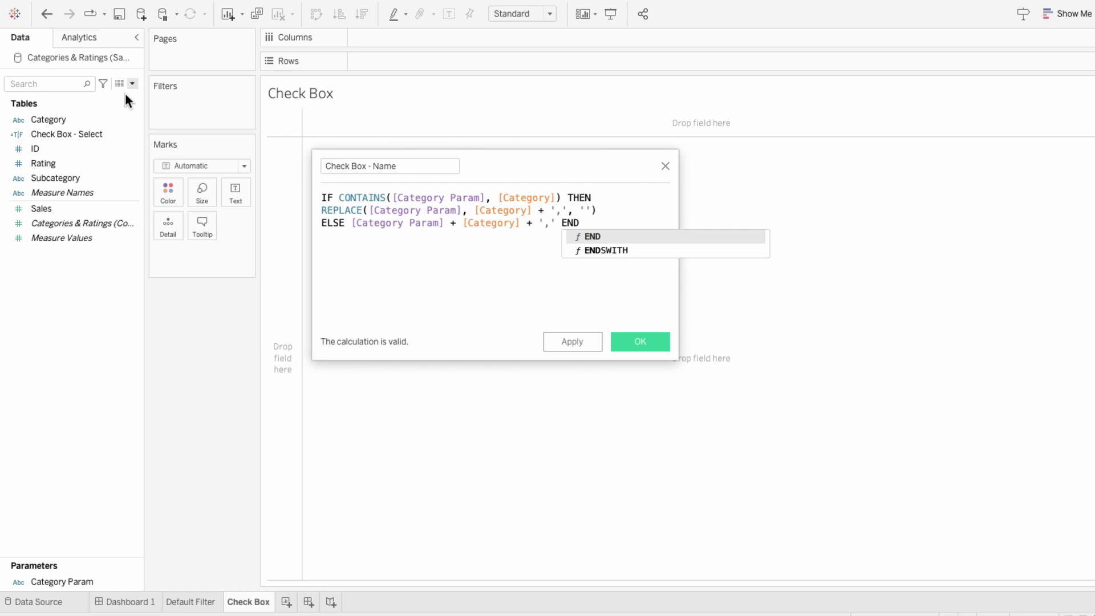
click(521, 288)
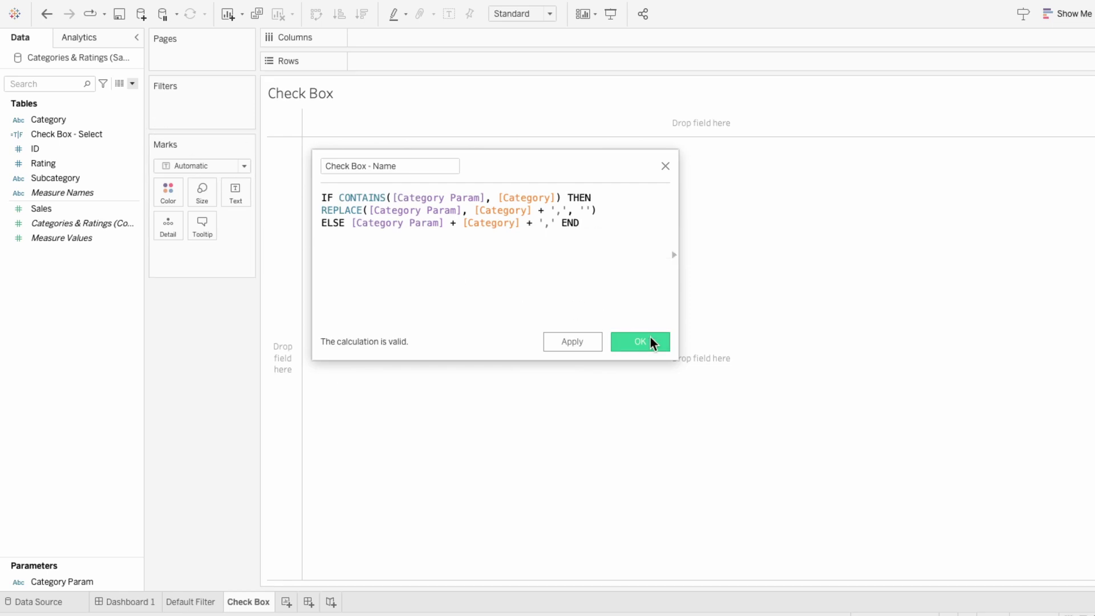
Save Check Box - Name and add two zero-valued SUM(0) measures to Columns
click(647, 339)
double_click(385, 40)
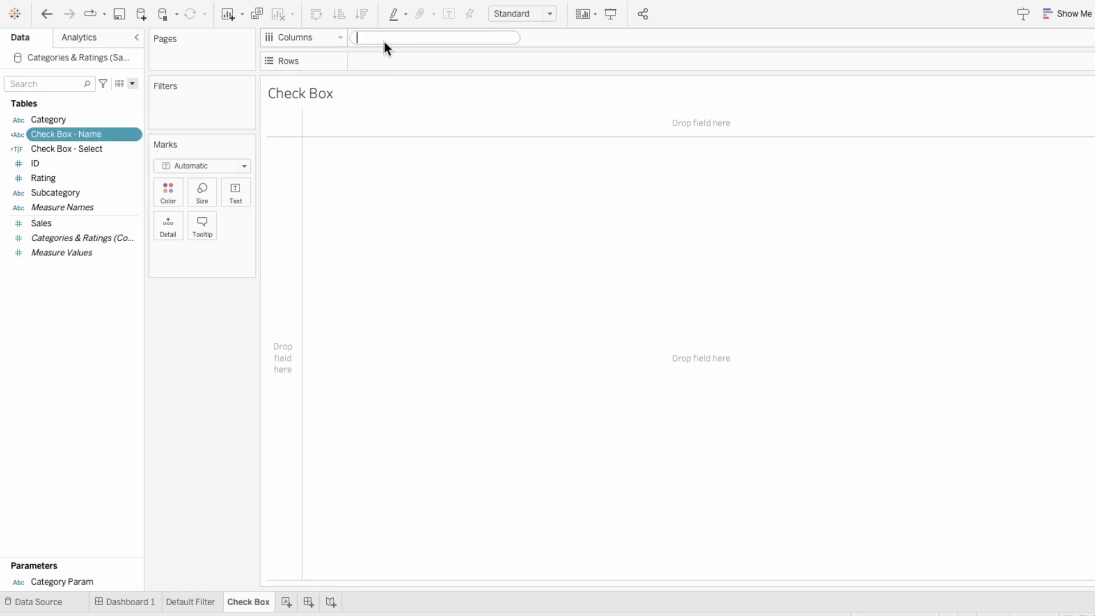
text(0)
key(Return)
double_click(480, 37)
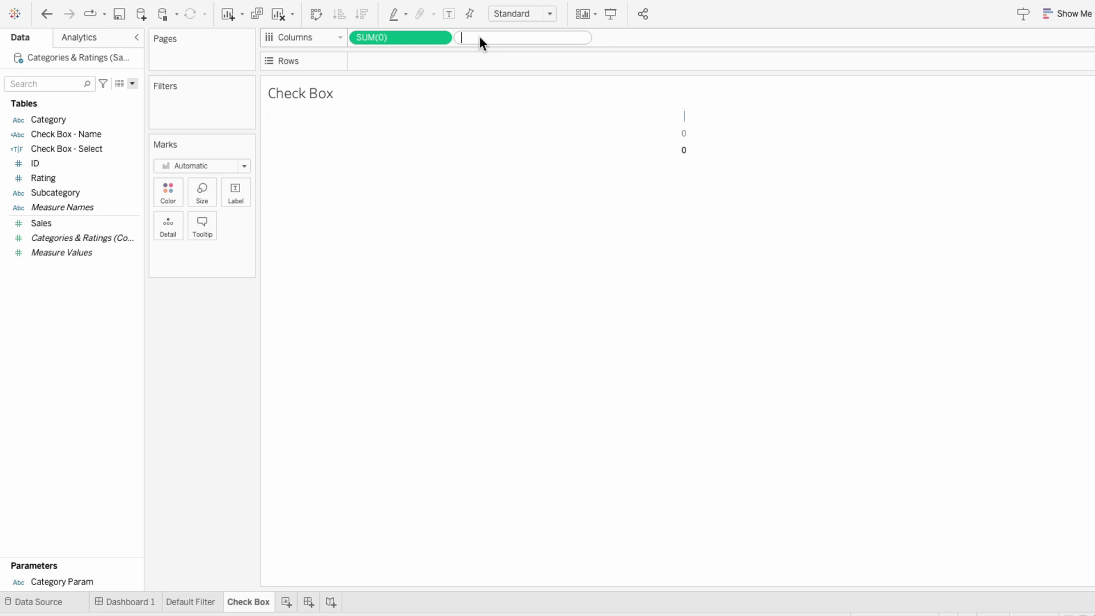
text(0)
key(Return)
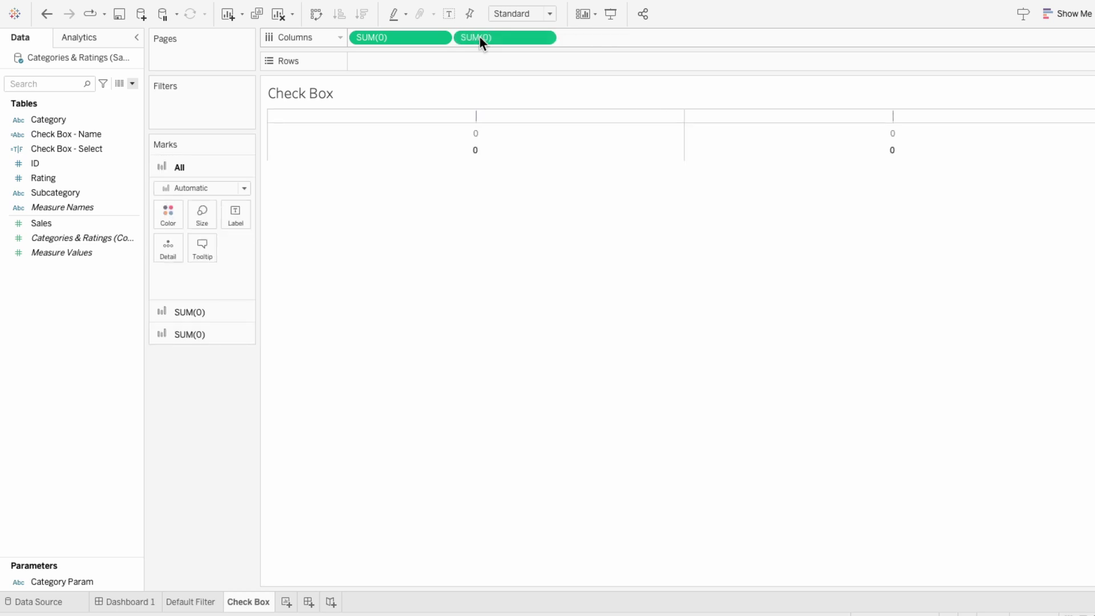
Put Category on Rows and add both check box fields to the first SUM(0) layer's Detail
drag(69, 121, 405, 71)
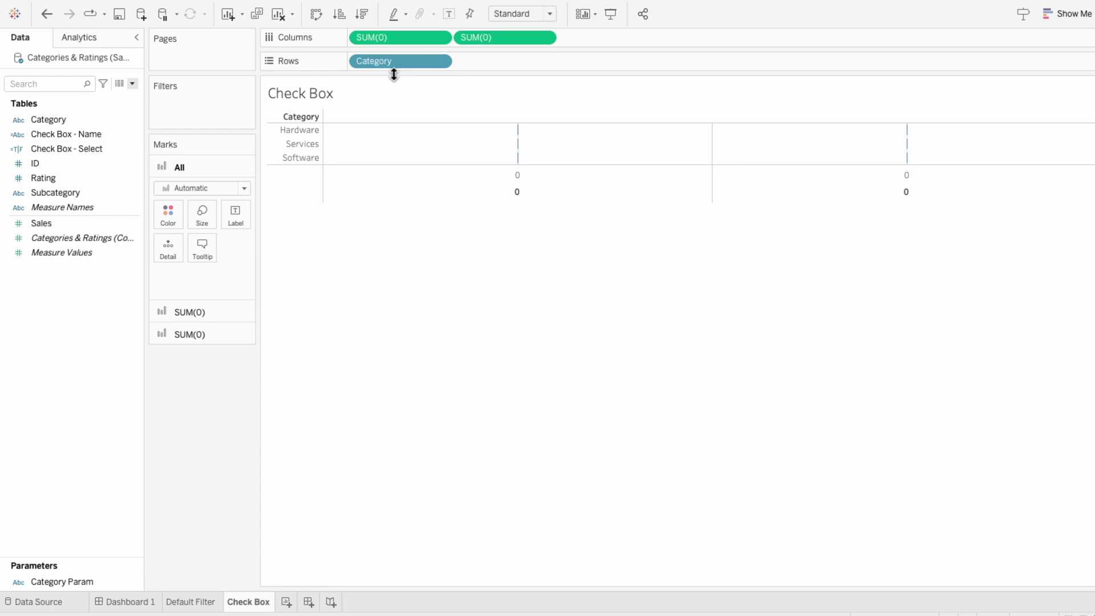
click(212, 312)
click(96, 135)
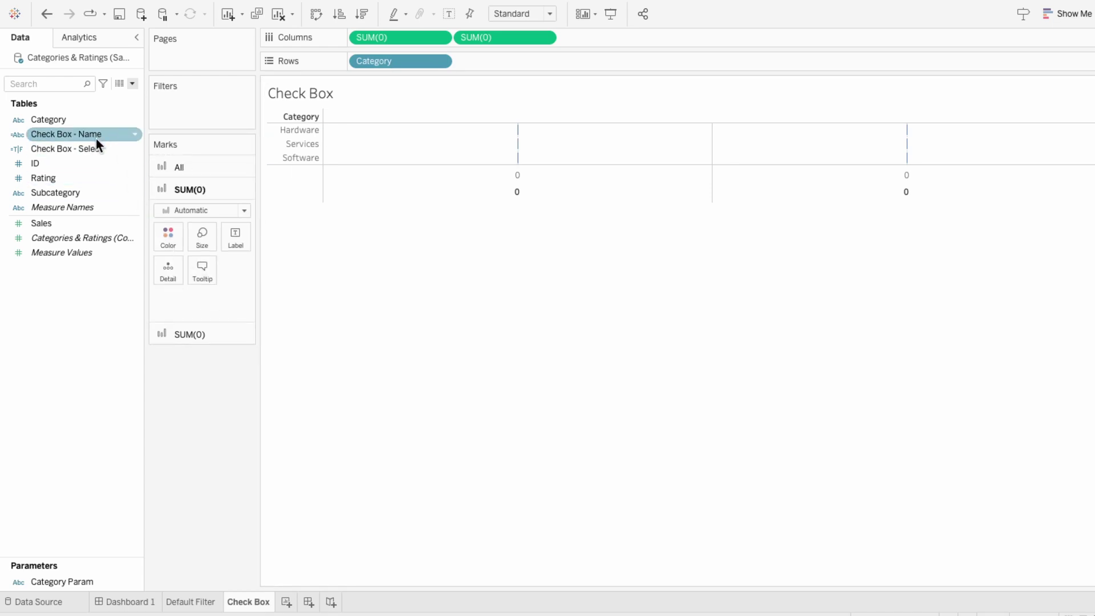
ctrl+click(94, 147)
drag(93, 135, 191, 295)
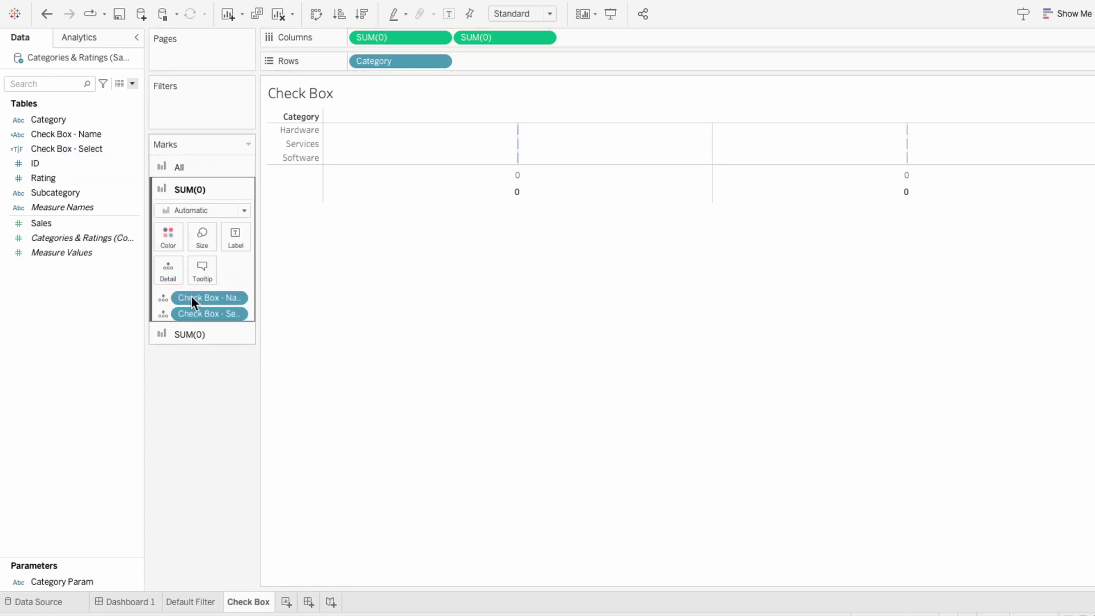
Make the first layer Shape marks, with Check Box - Select driving the shape
click(197, 210)
click(203, 323)
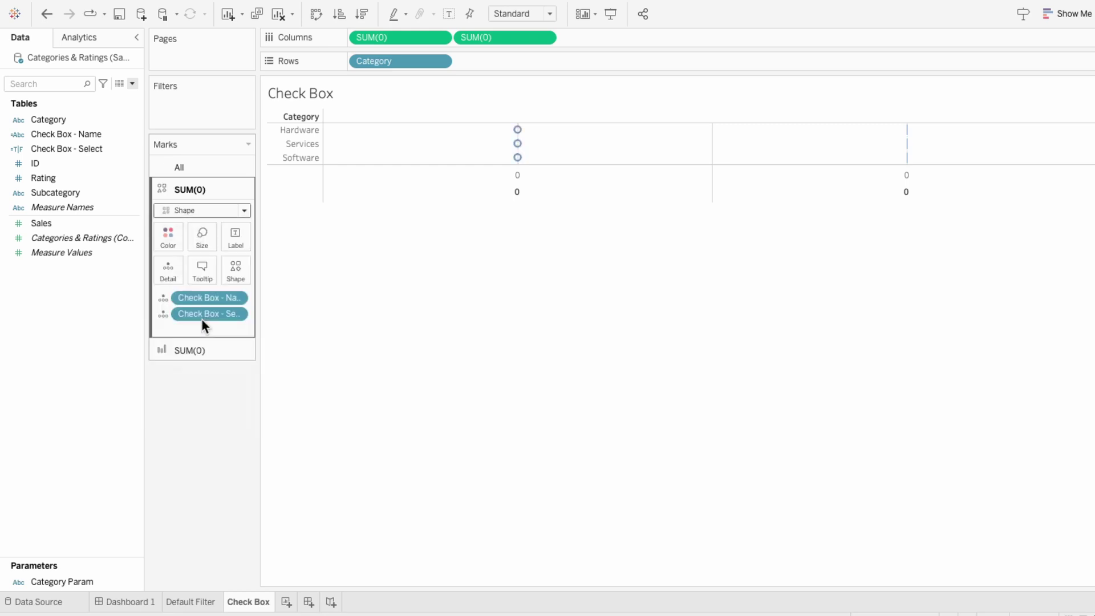
click(166, 313)
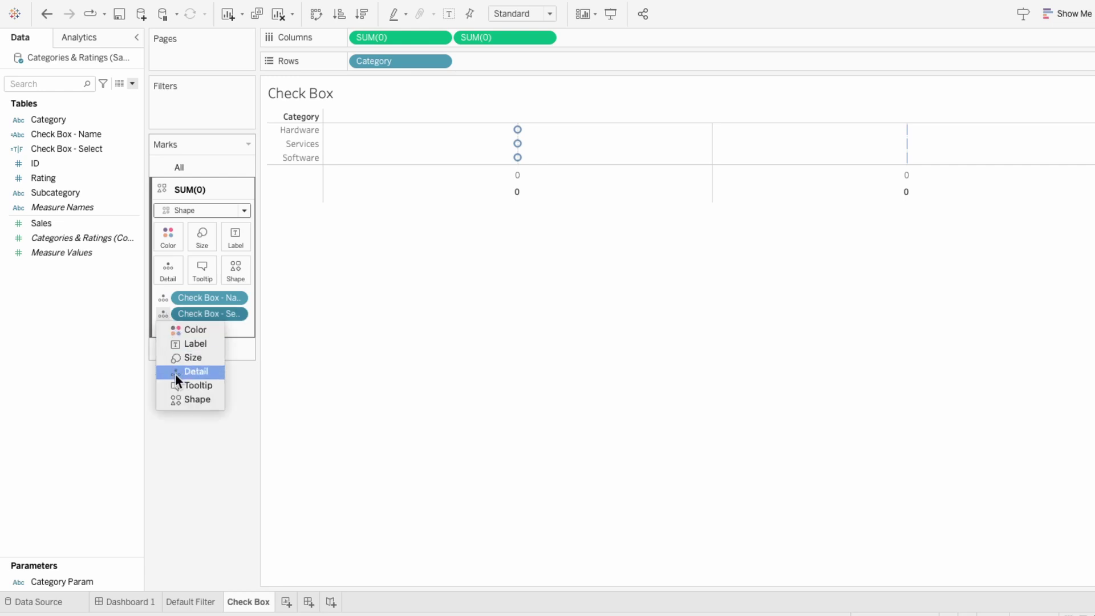
click(178, 399)
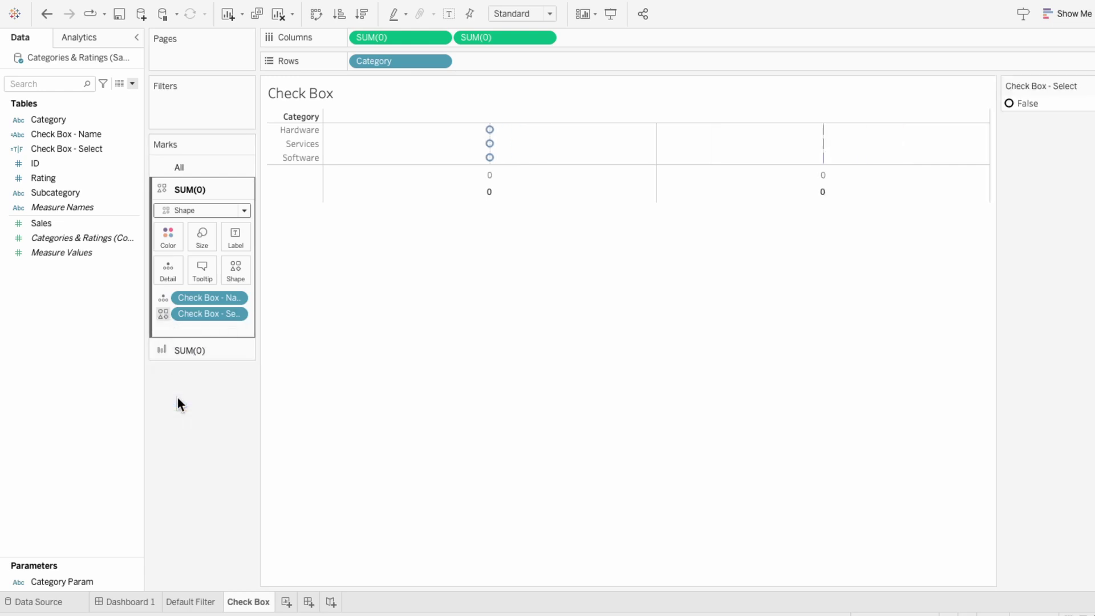
On the second SUM(0) layer, add Check Box - Name to Detail and Category as Label
click(187, 349)
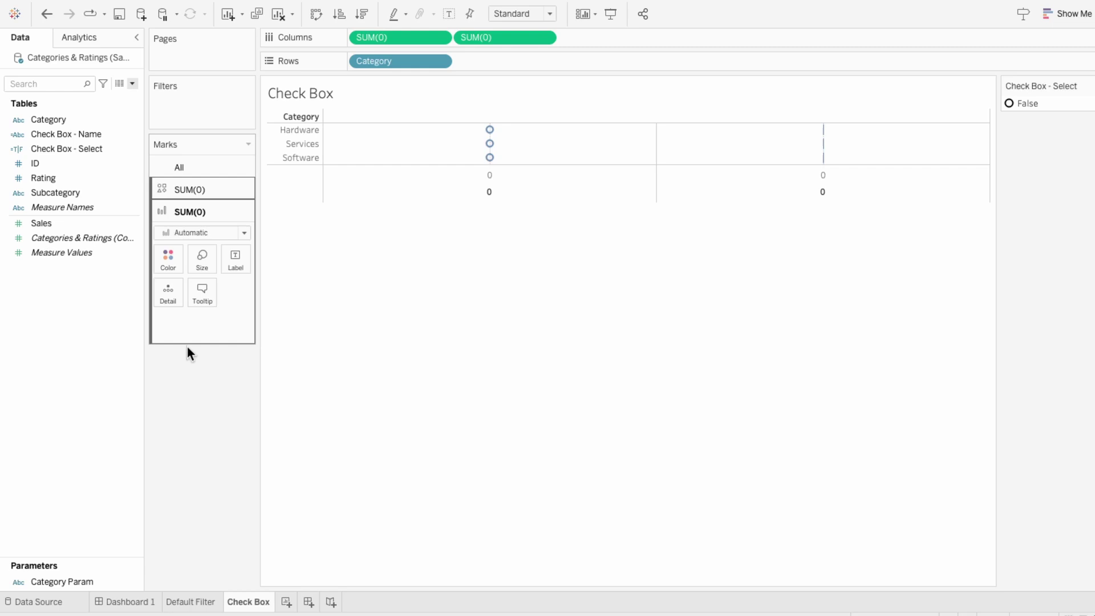
drag(109, 135, 204, 319)
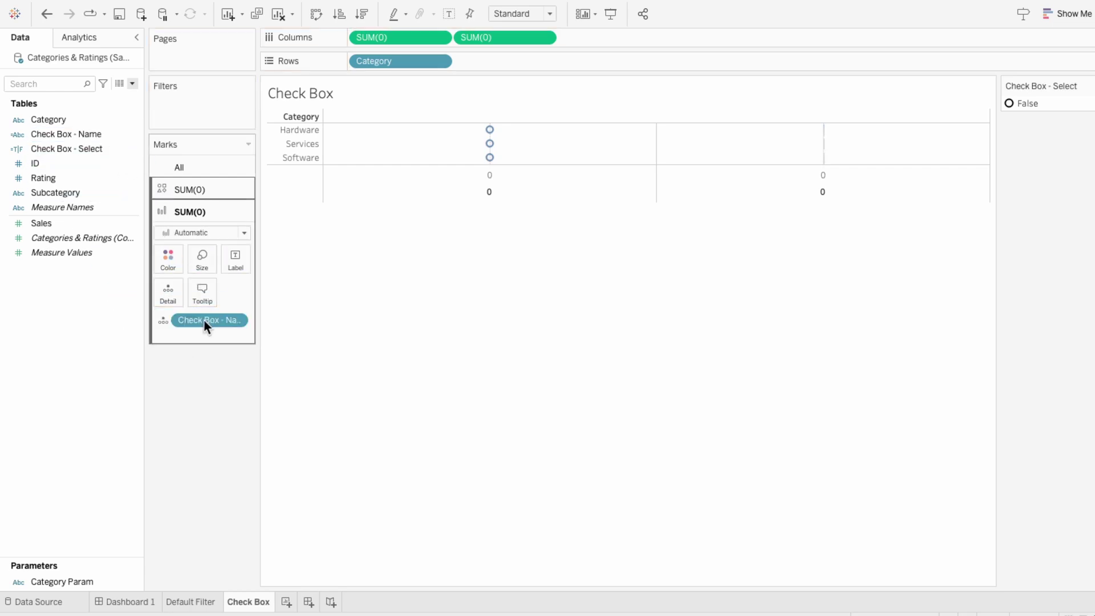
drag(87, 121, 209, 340)
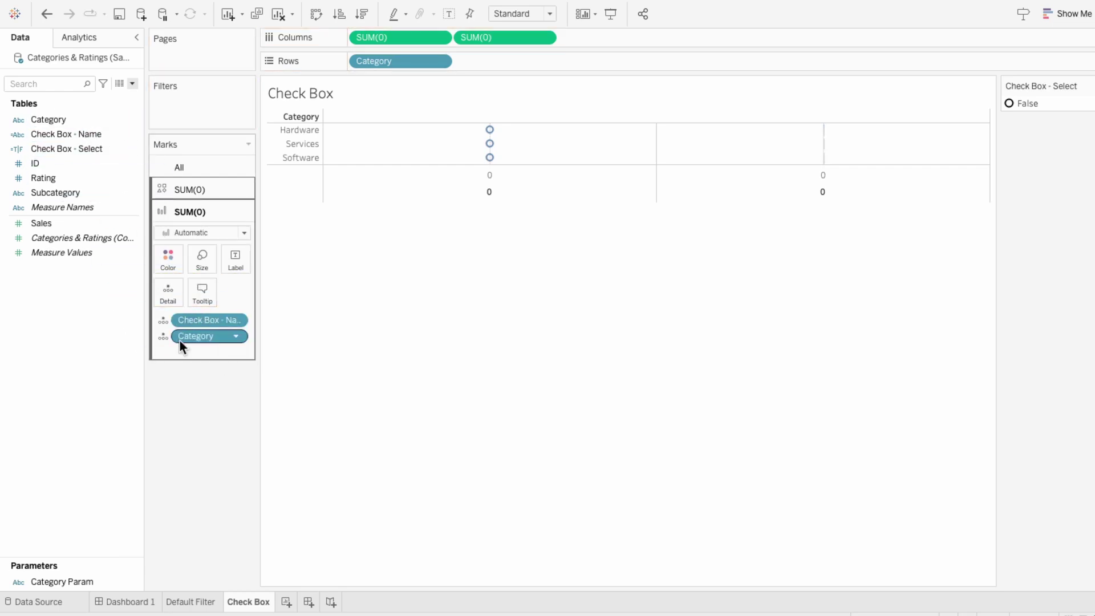
click(163, 337)
click(173, 365)
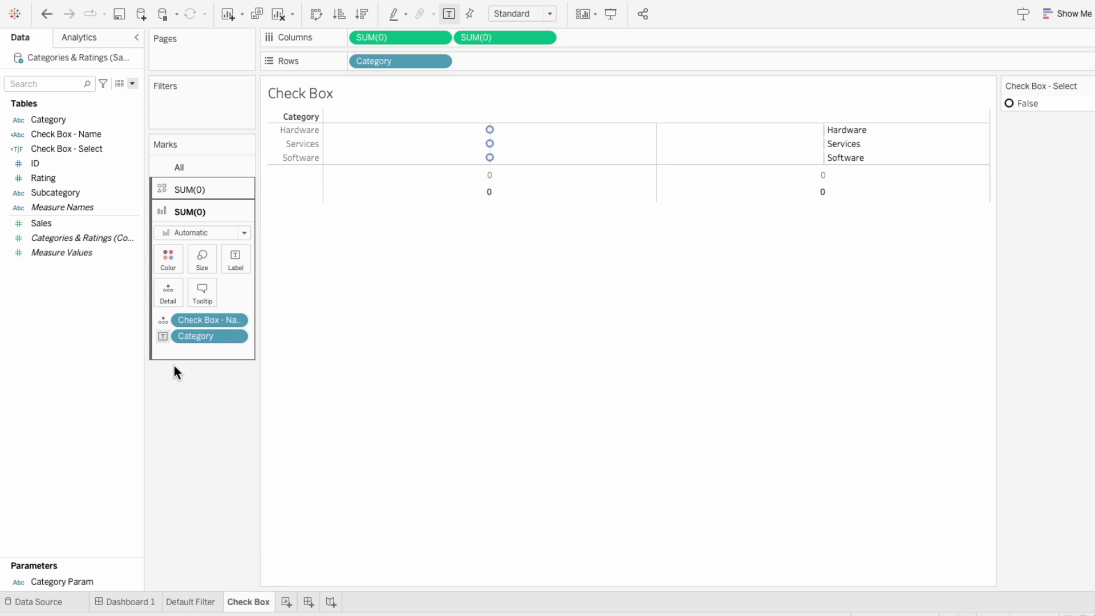
Set the second layer's mark colour to 0% opacity with no border
click(170, 257)
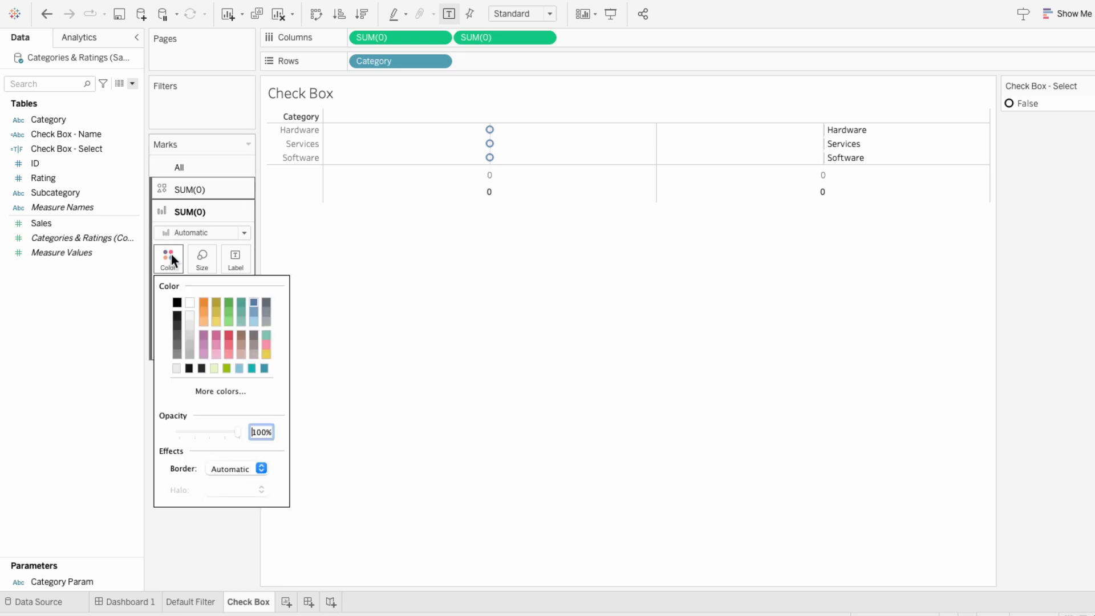
drag(204, 432, 178, 432)
click(220, 463)
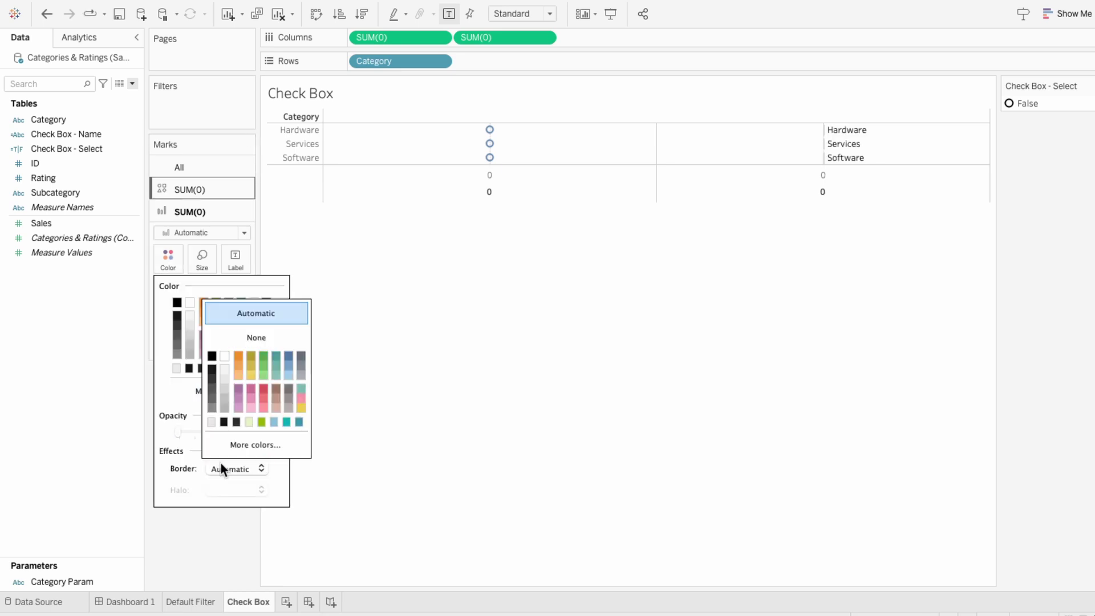
click(227, 338)
click(369, 360)
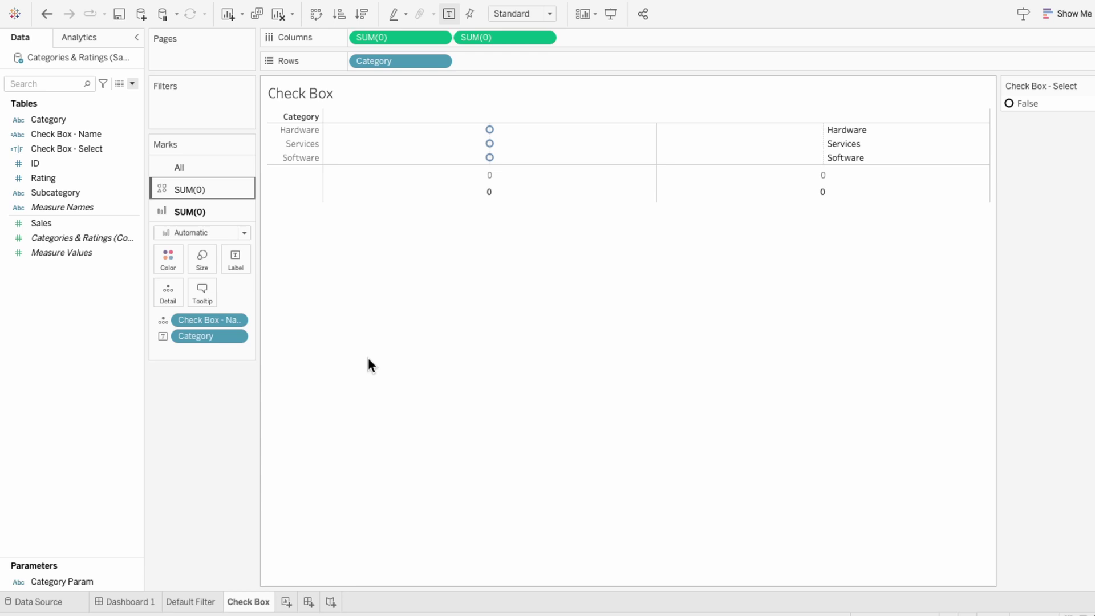
right_click(495, 40)
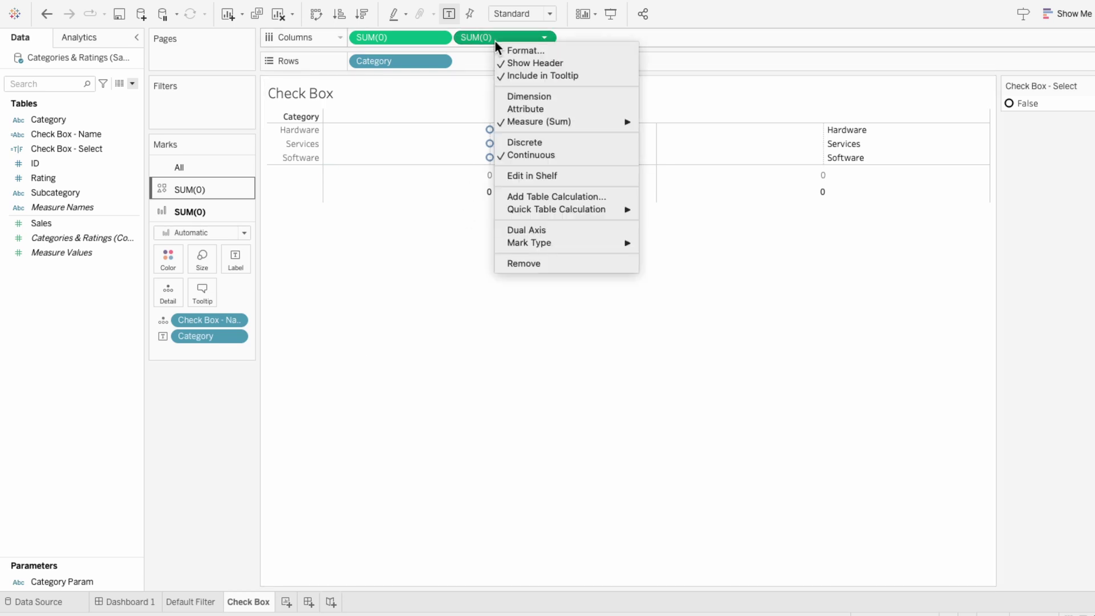
Combine the two SUM(0) measures on a dual axis and fix the top axis to -3 to 5
click(511, 230)
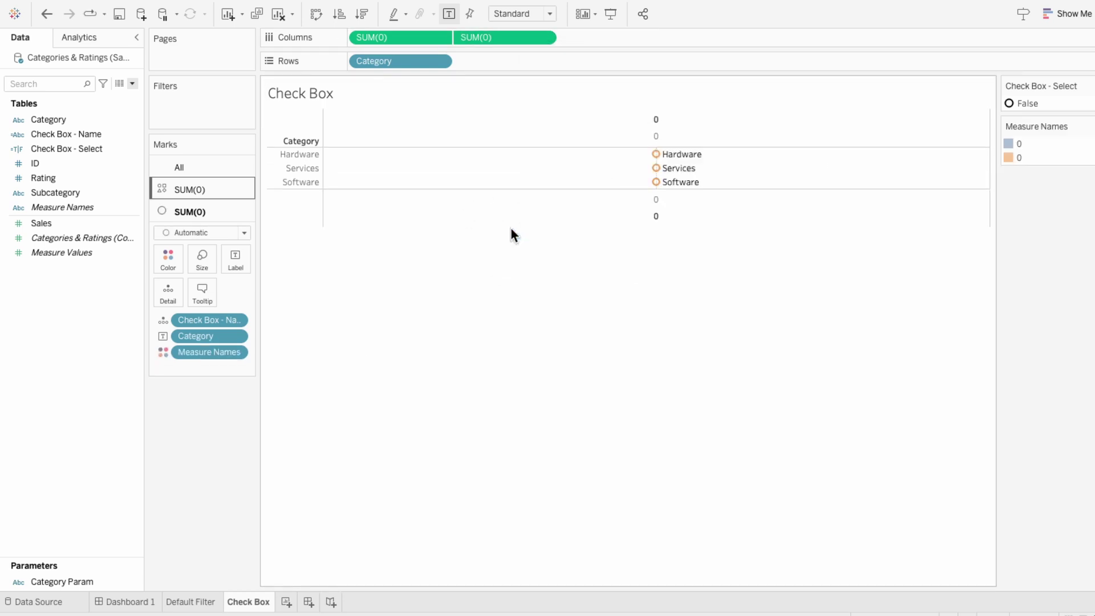
right_click(512, 135)
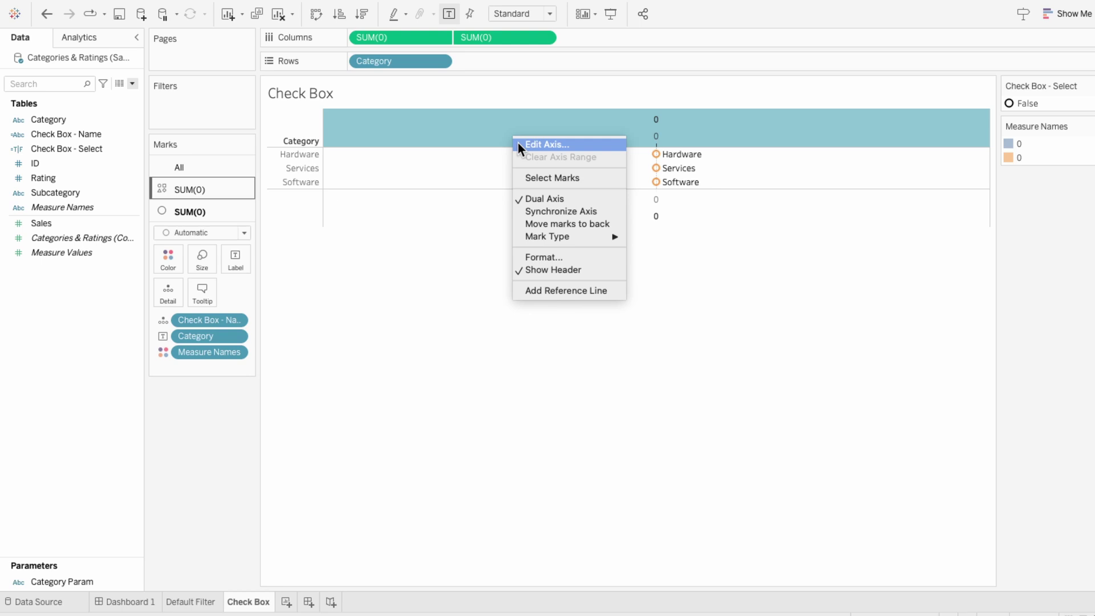
click(518, 143)
click(458, 236)
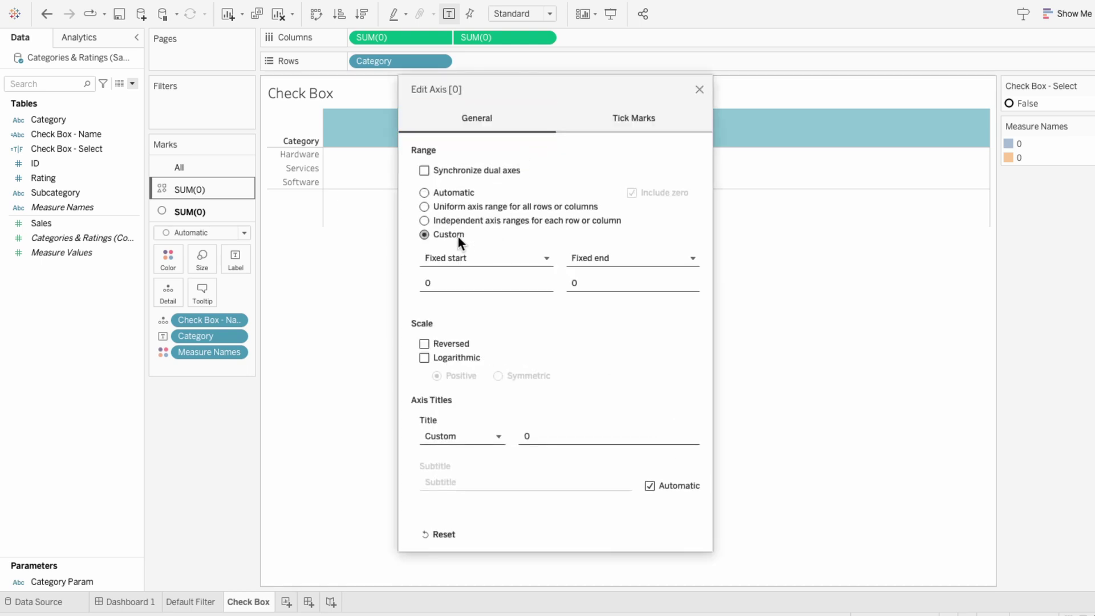
click(458, 279)
text(-3)
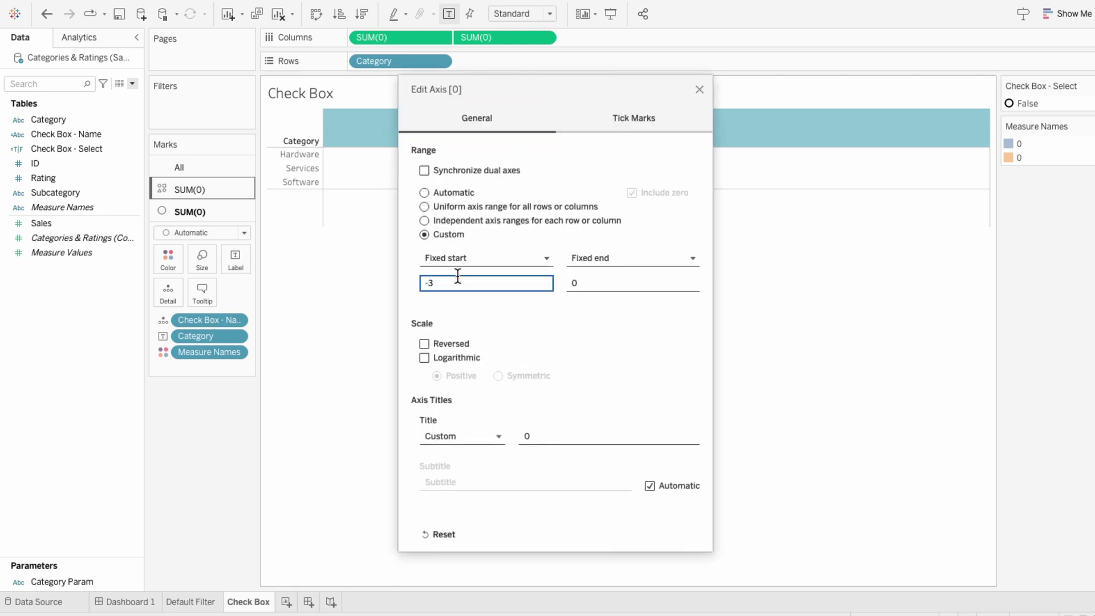
key(Tab)
text(5)
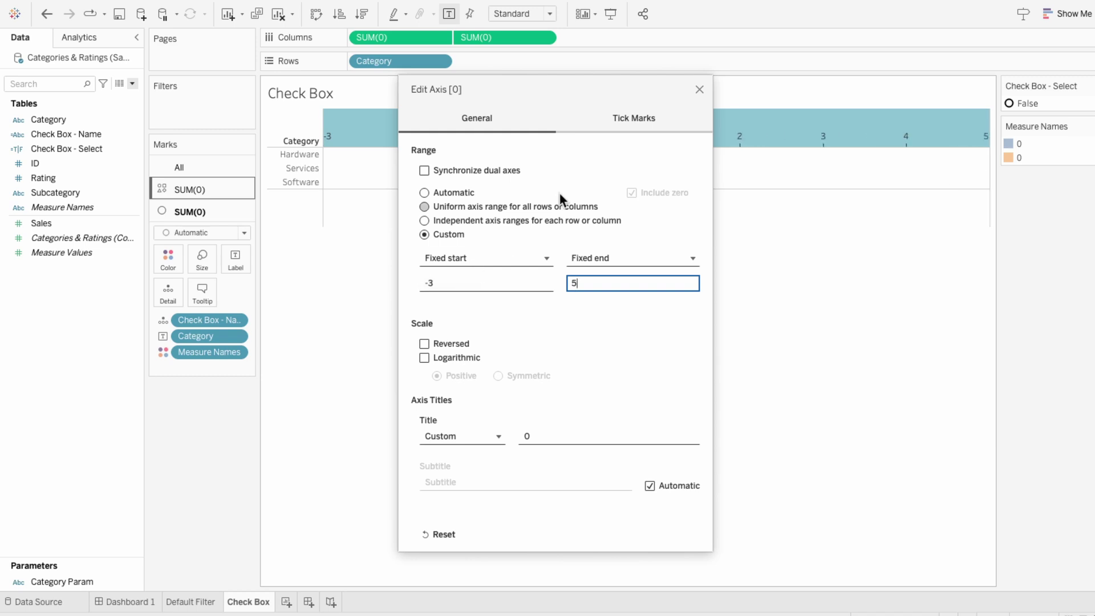
click(697, 90)
Fix the bottom axis to a custom range of -1 to 5
right_click(632, 201)
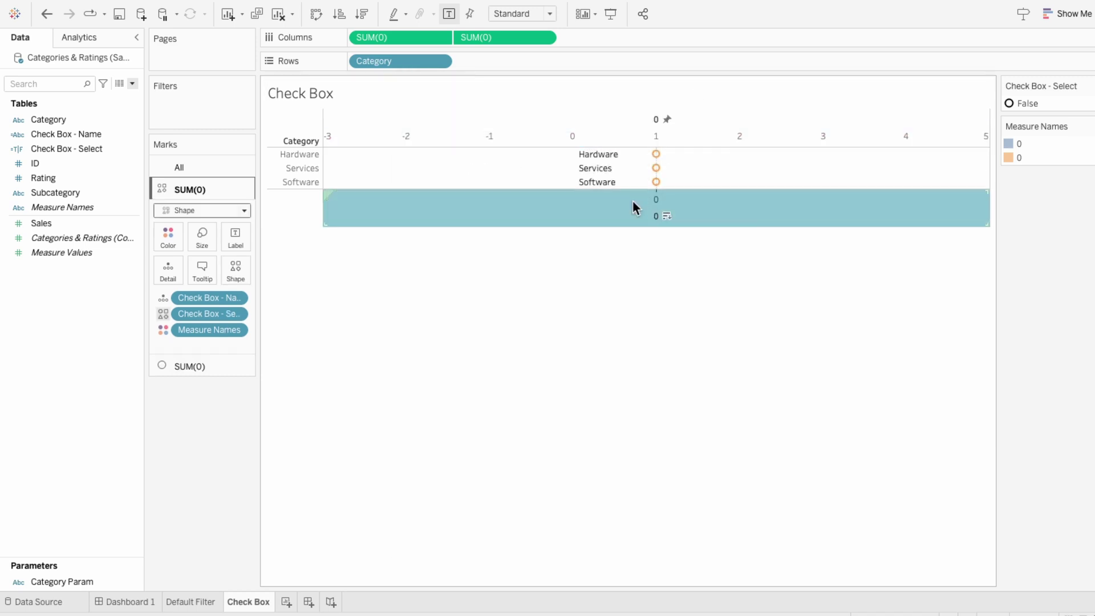
click(638, 207)
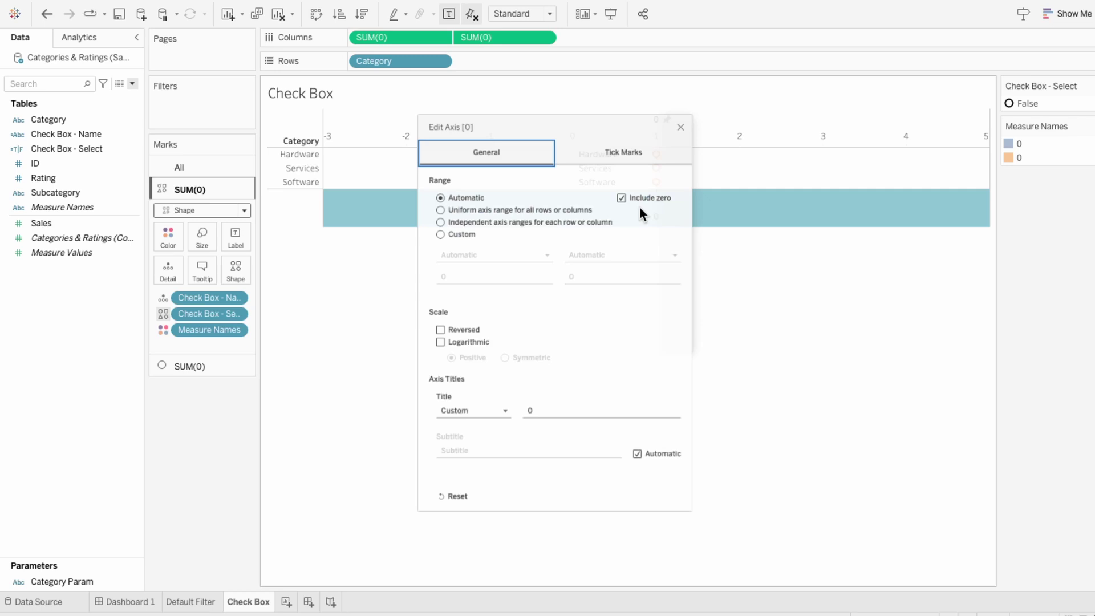
click(446, 224)
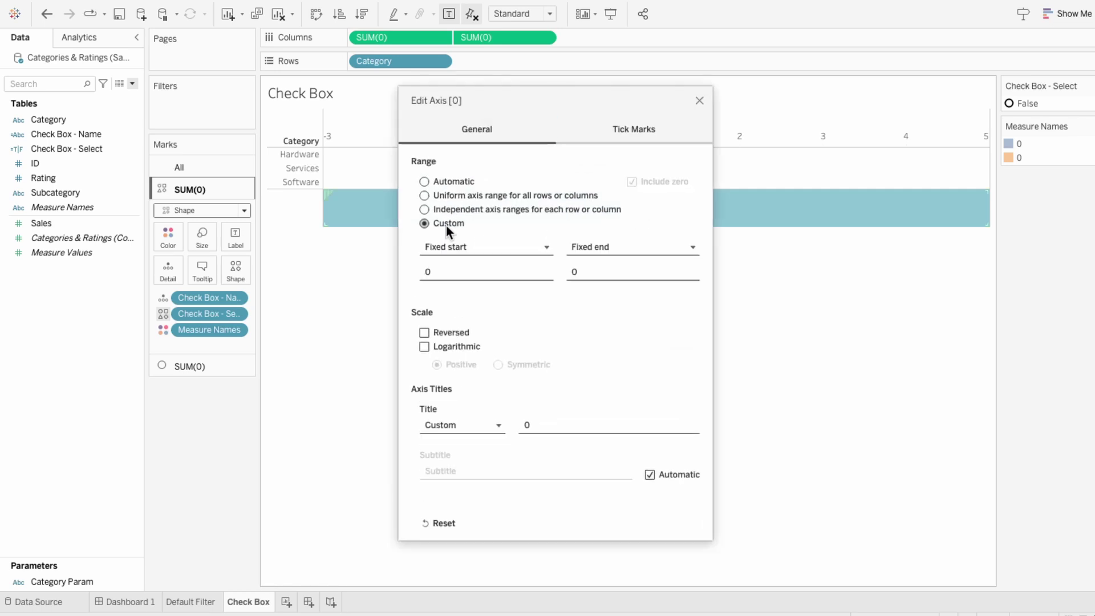
click(450, 271)
text(-1)
key(Tab)
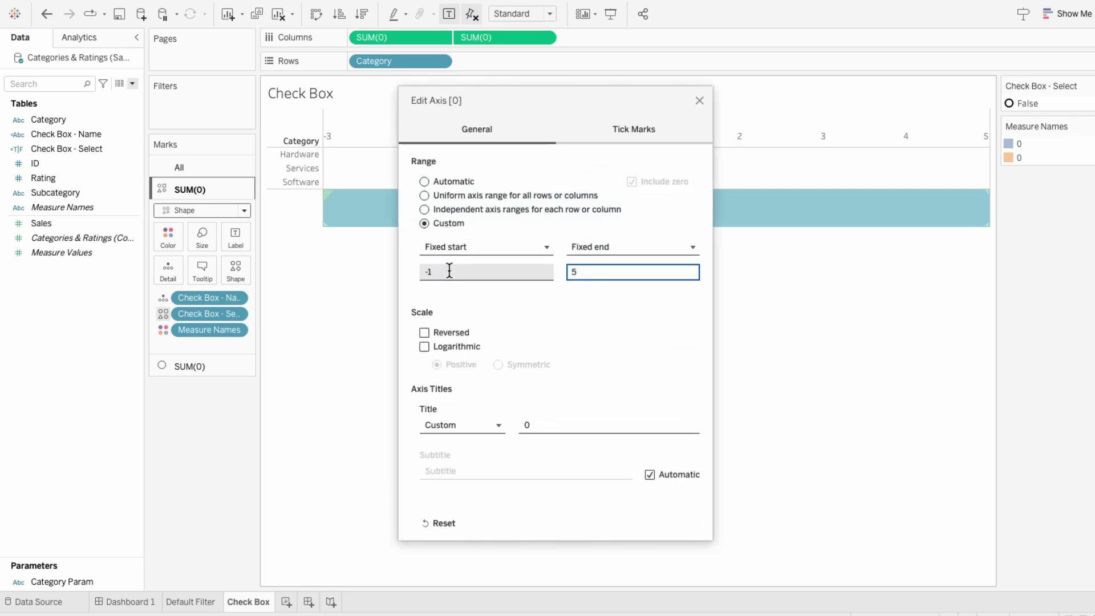
click(699, 101)
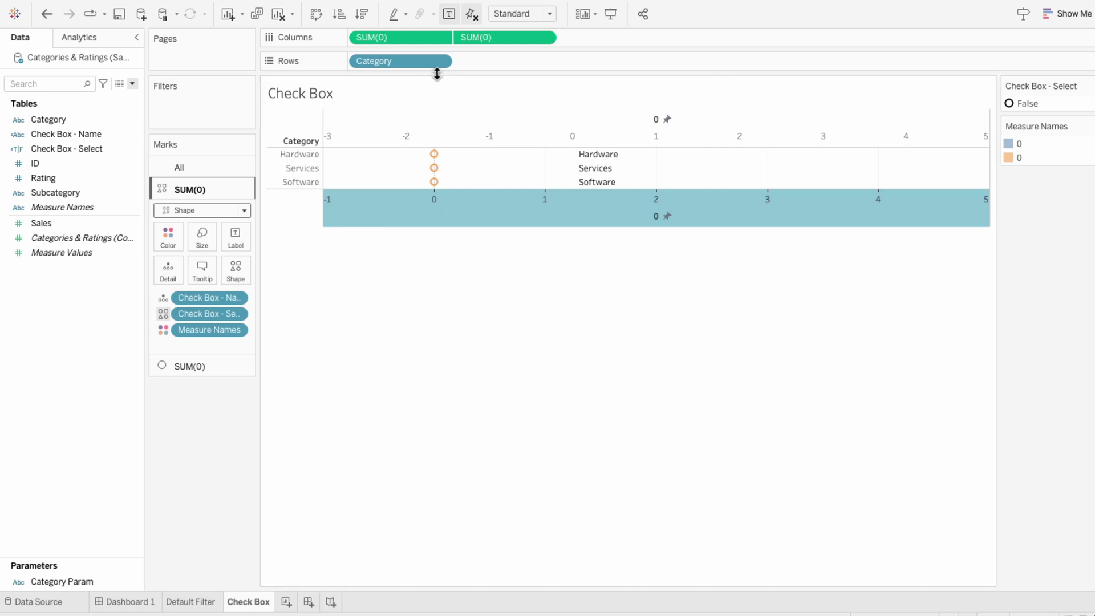
Hide the Category header and both axes, and remove Measure Names from the marks
right_click(422, 65)
click(449, 166)
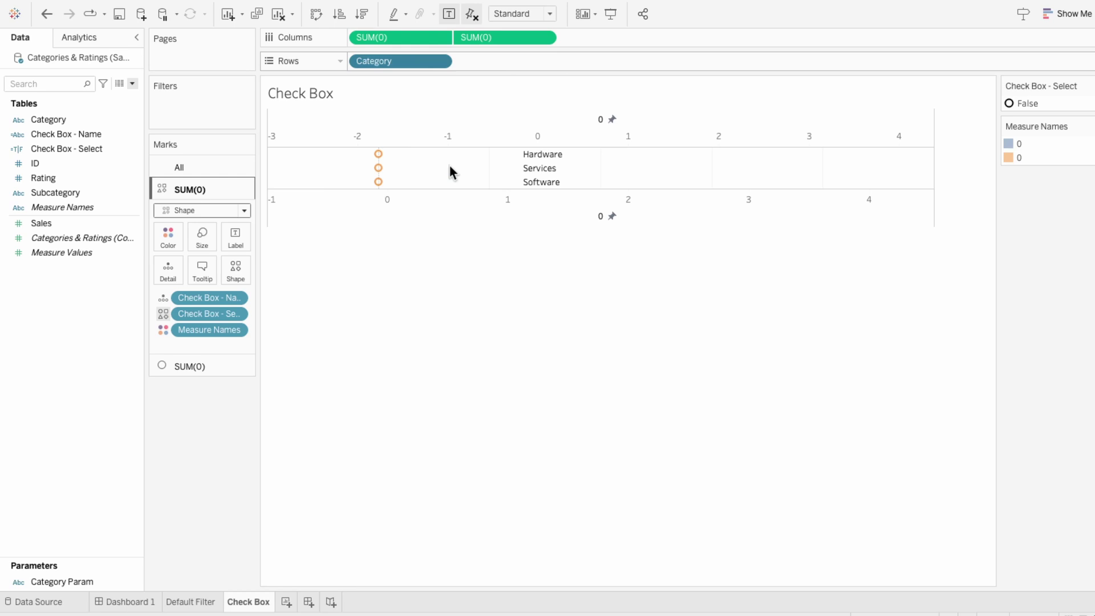
right_click(441, 136)
click(454, 268)
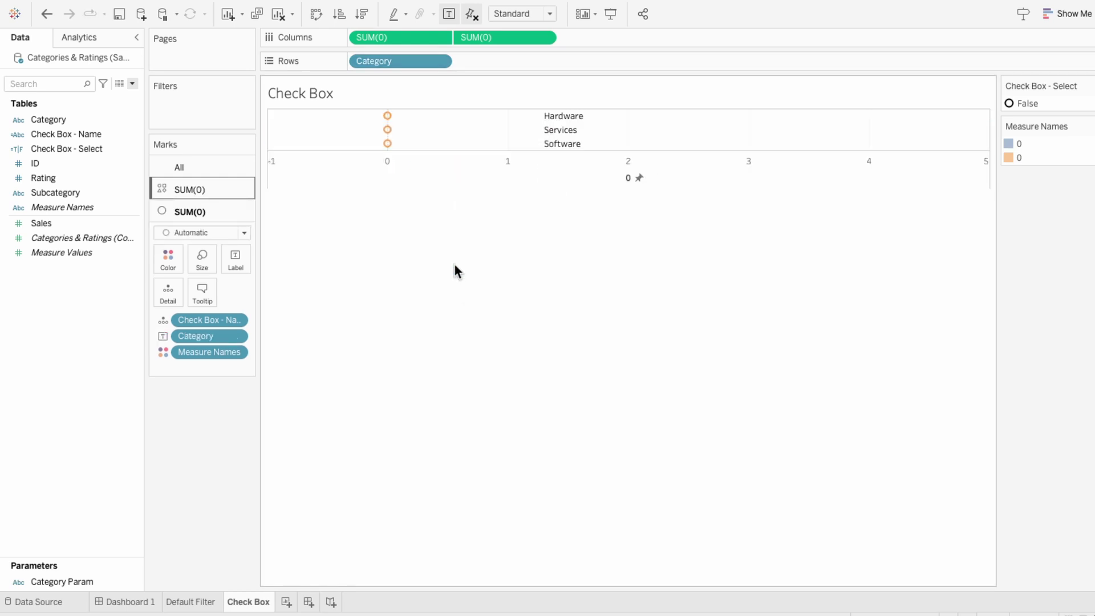
right_click(441, 179)
click(457, 297)
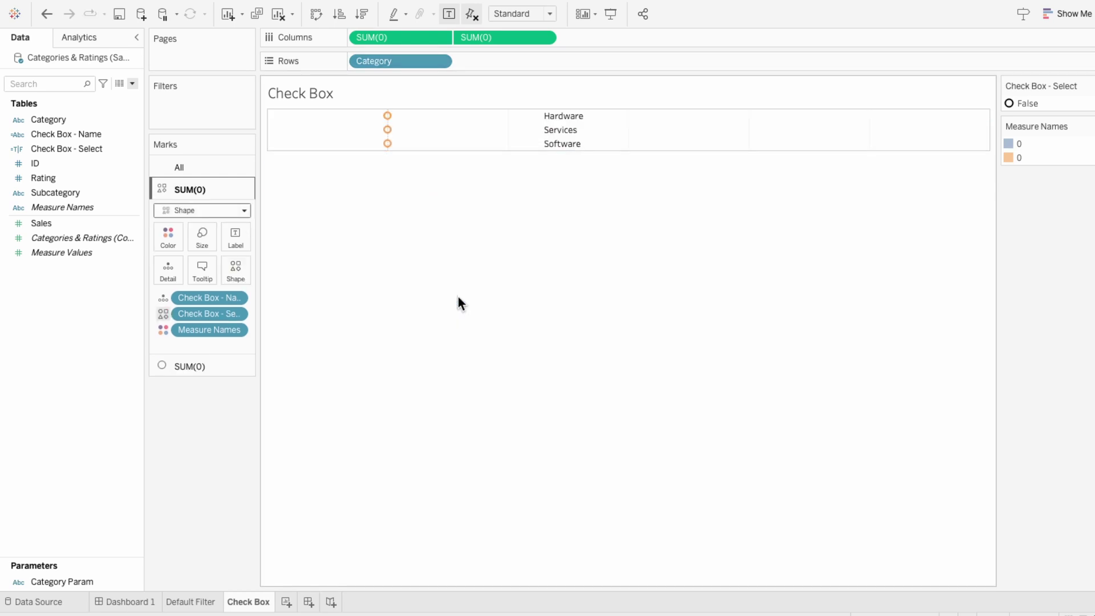
click(220, 169)
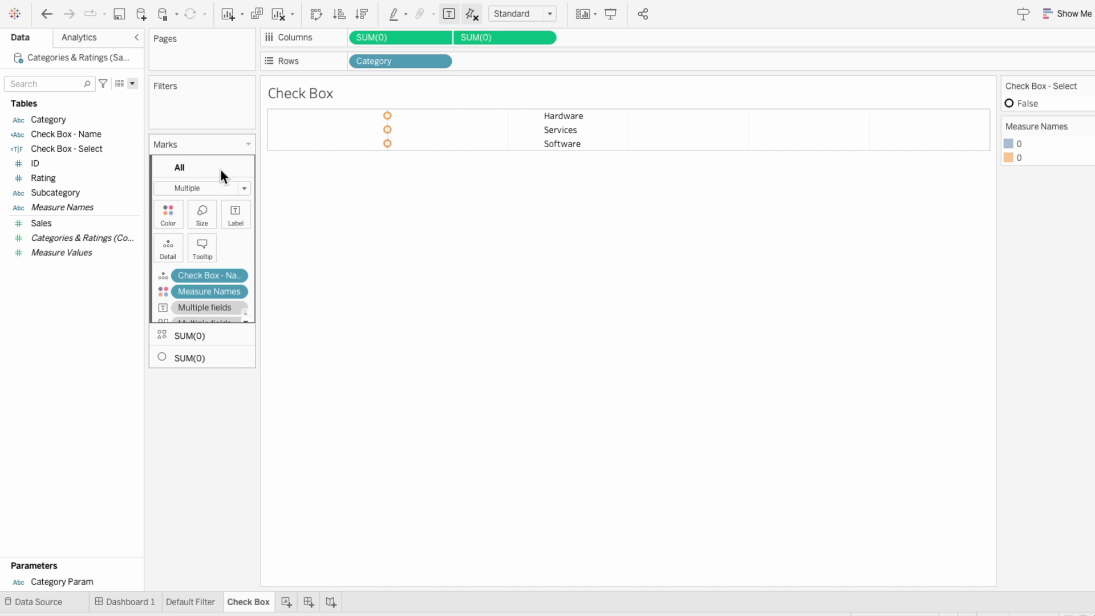
key(Delete)
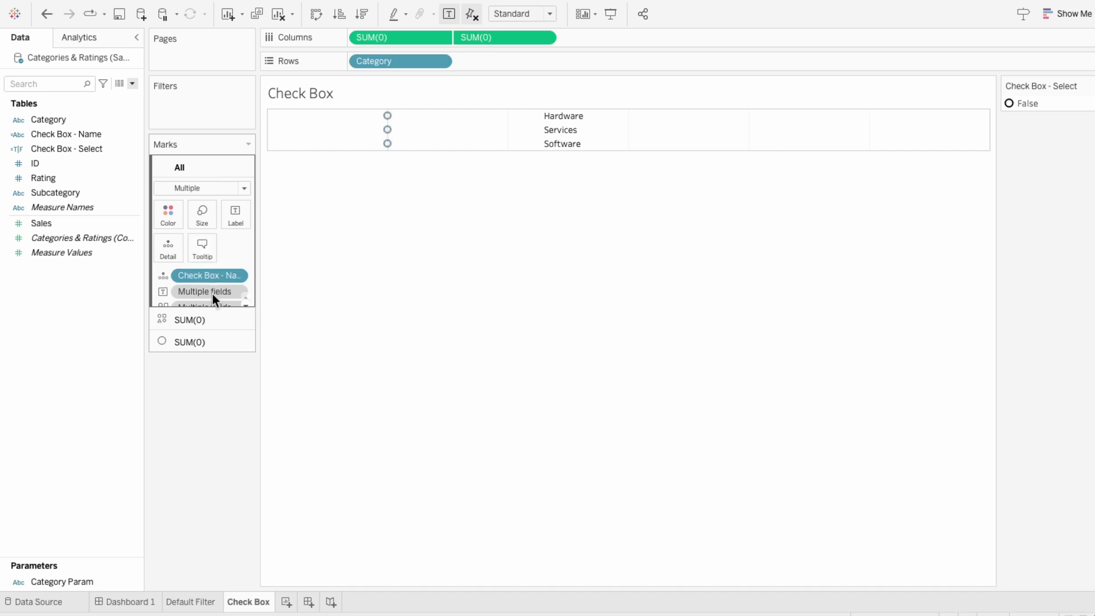
In the sheet's border formatting, set row and column dividers to None
right_click(334, 138)
click(353, 193)
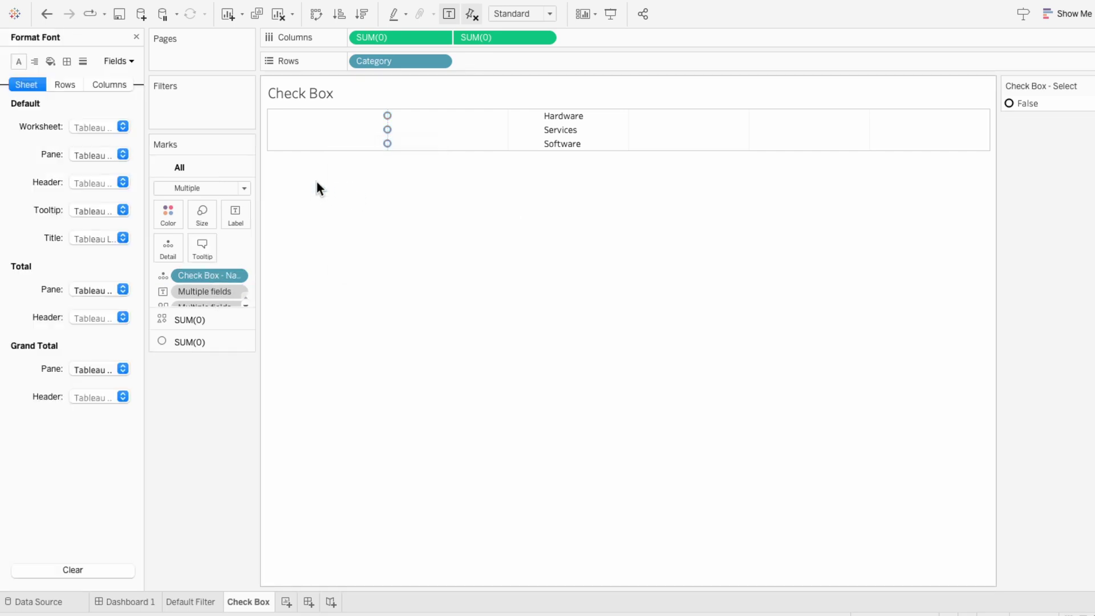
click(67, 62)
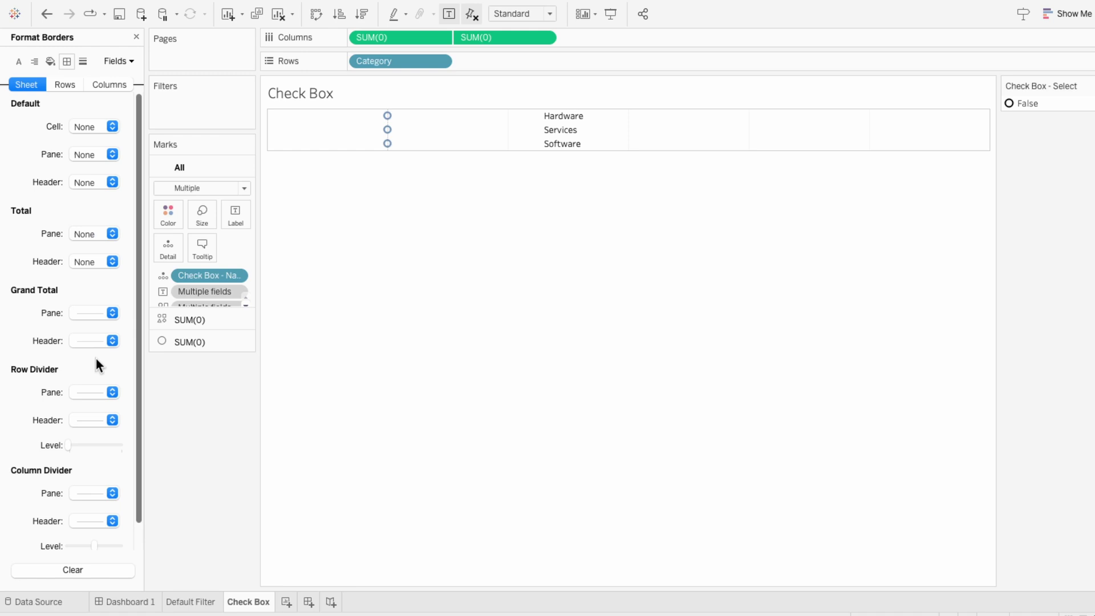
click(96, 391)
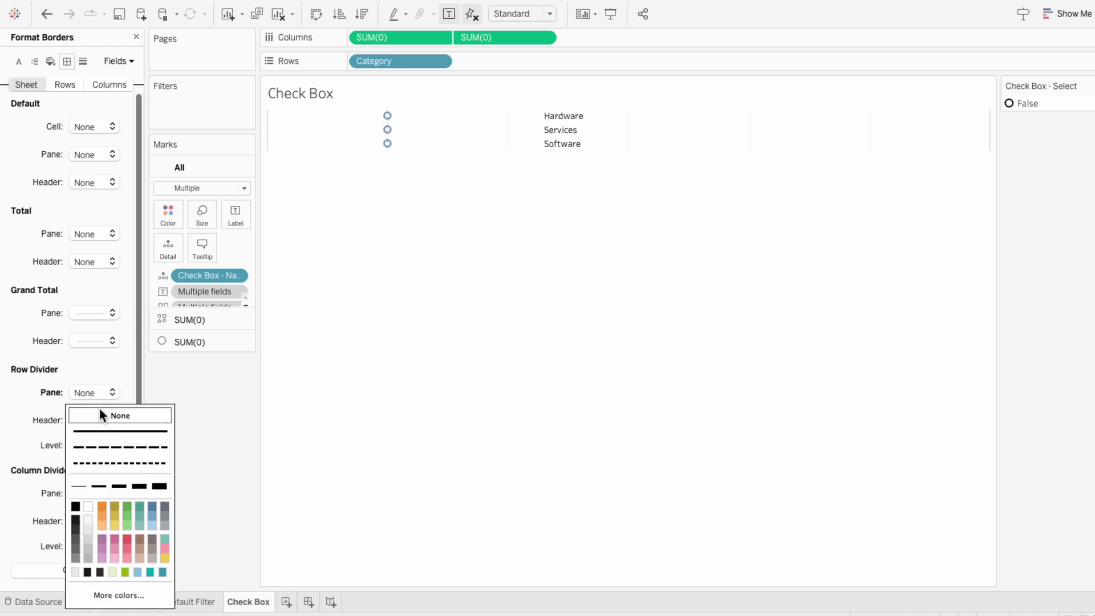
click(94, 396)
click(97, 495)
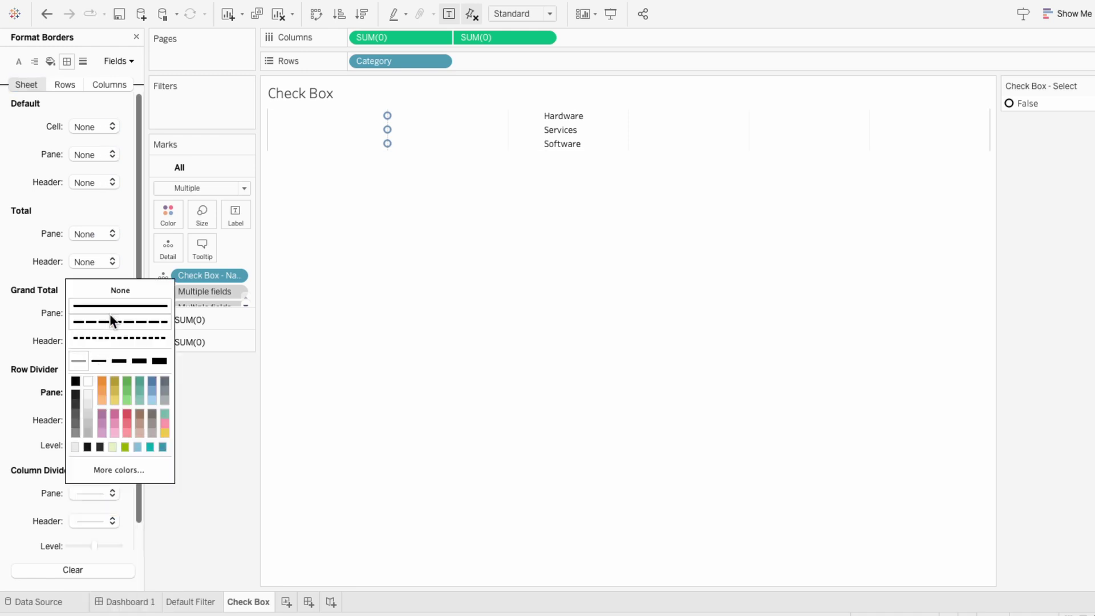
click(118, 290)
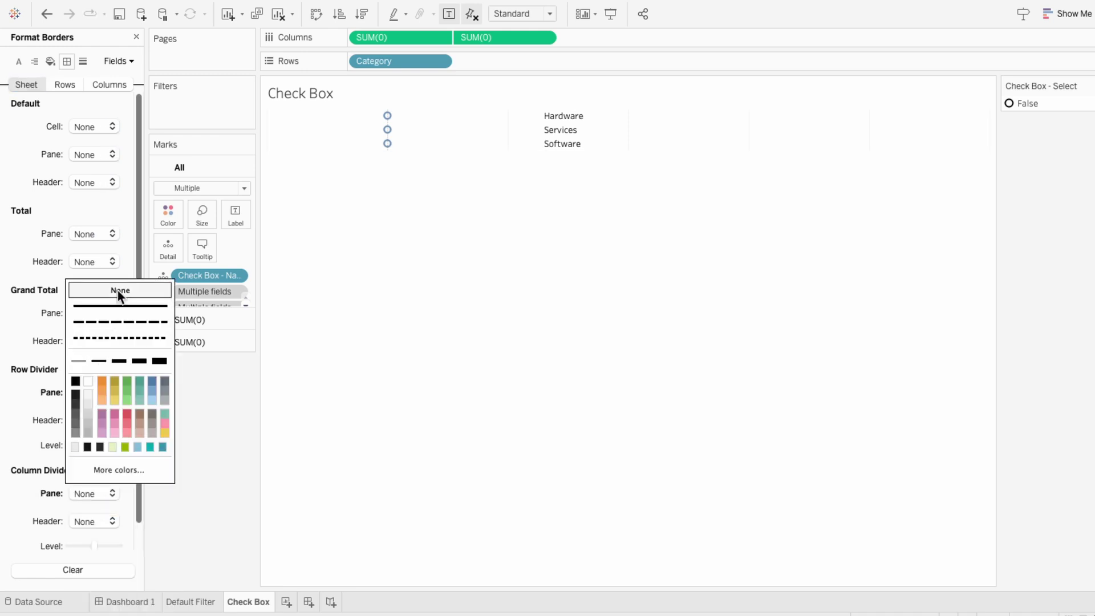
Set Zero Lines to None and column Grid Lines to None
click(83, 61)
click(83, 61)
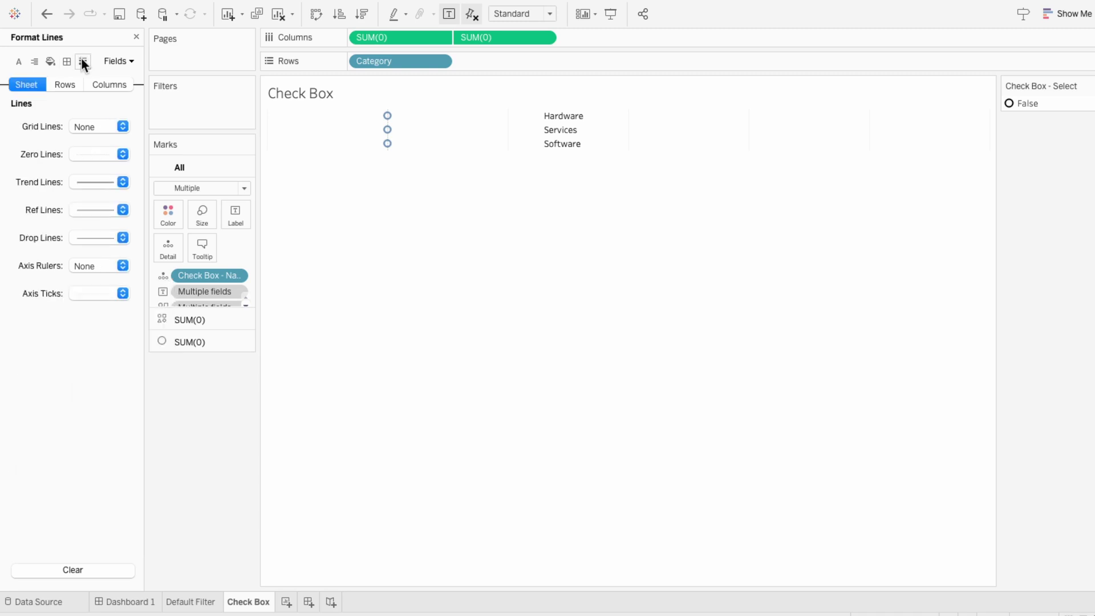
click(77, 154)
click(81, 171)
click(101, 86)
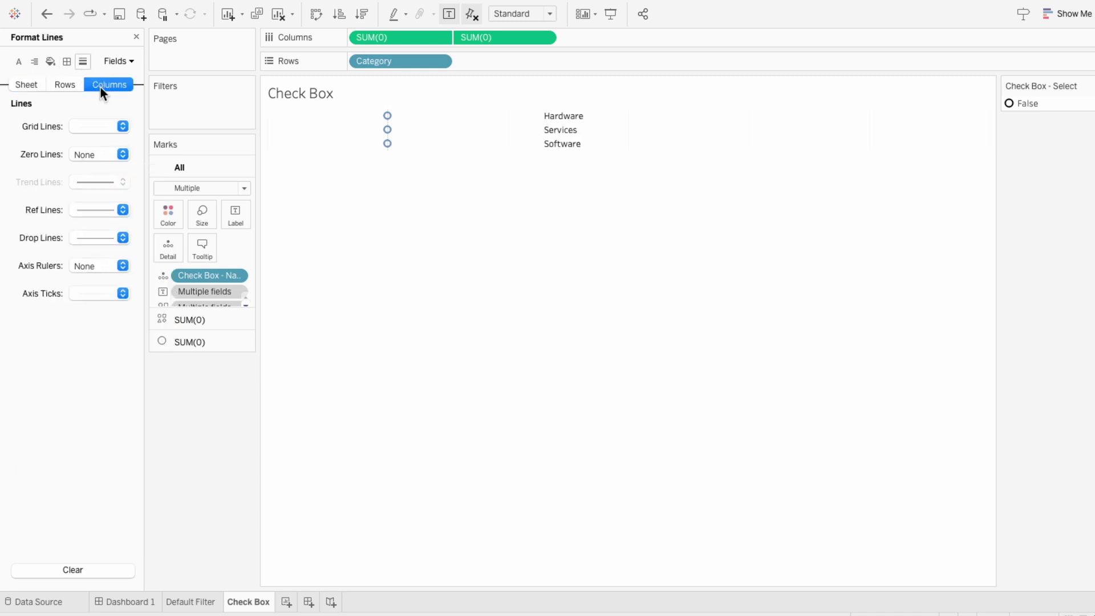
click(94, 127)
click(94, 147)
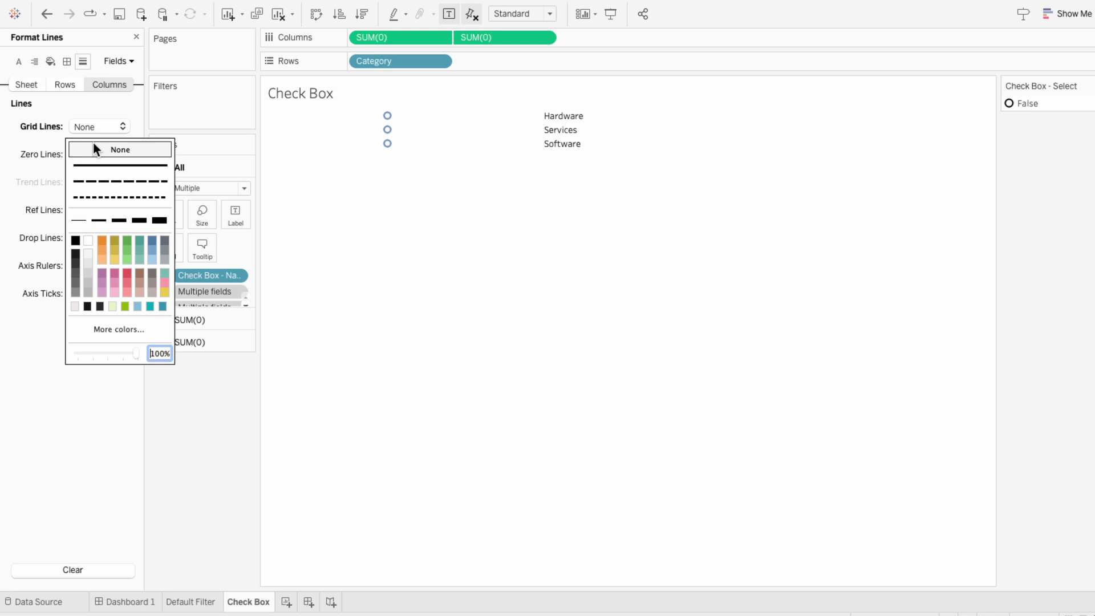
Add the Check Box sheet to the Custom Filters dashboard and hide its title
click(136, 37)
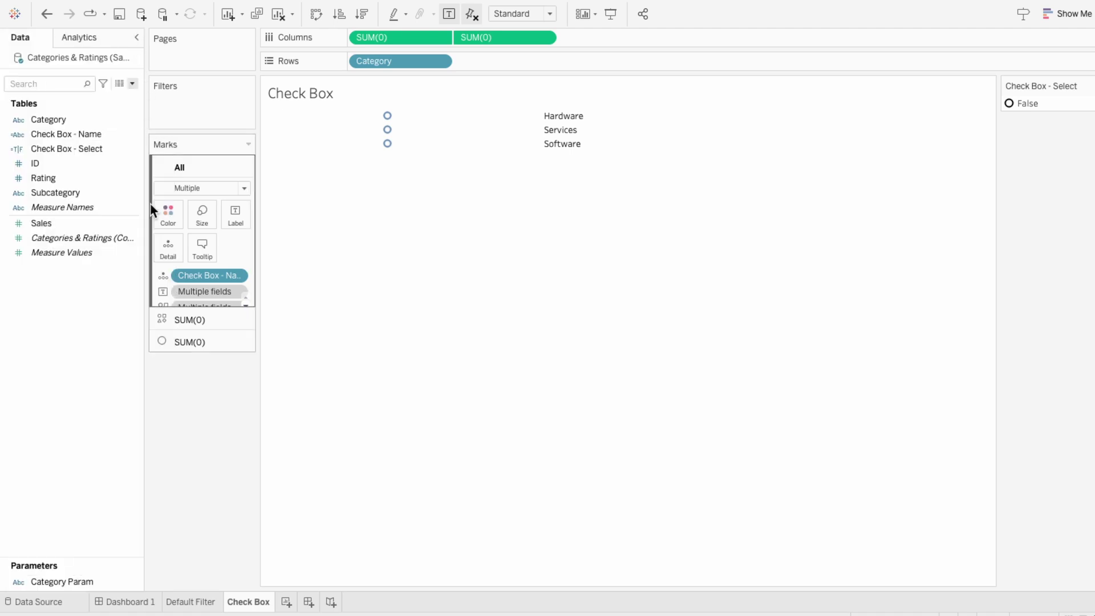
click(145, 603)
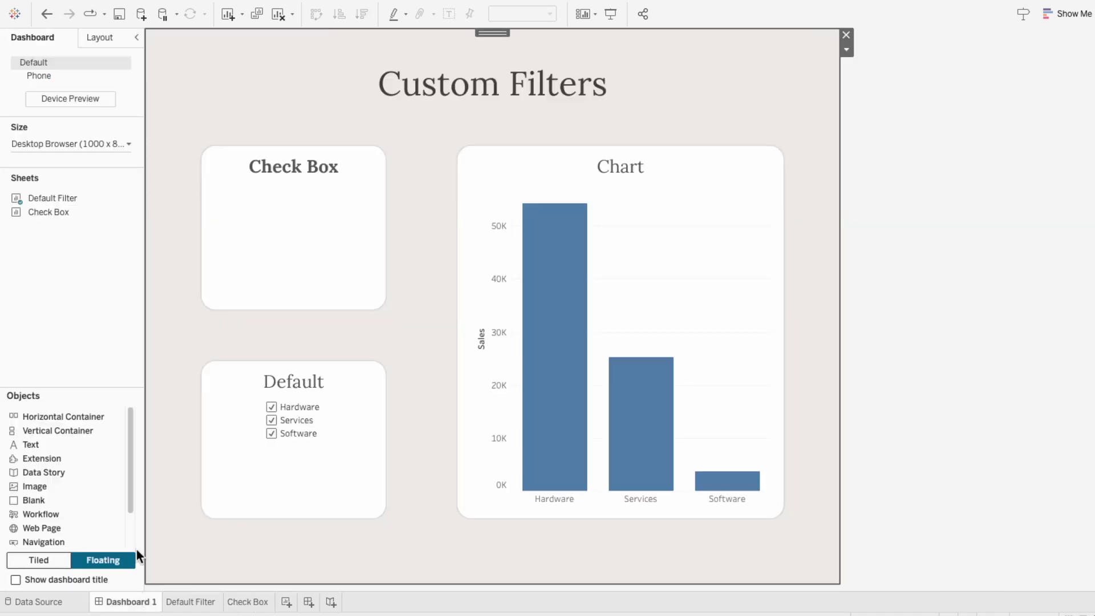
drag(49, 212, 186, 182)
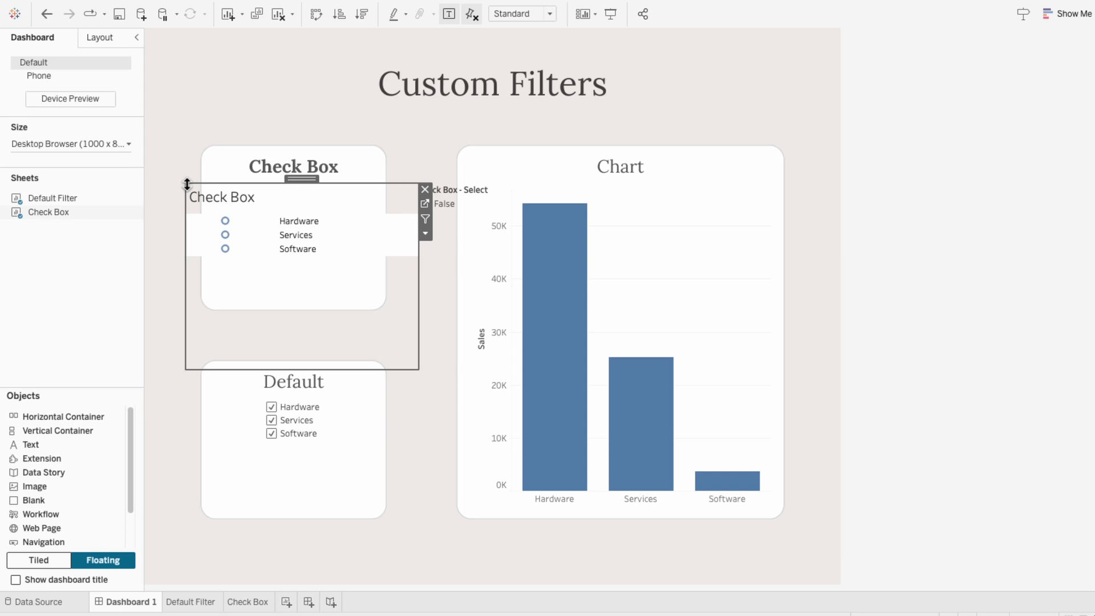
right_click(215, 196)
click(234, 226)
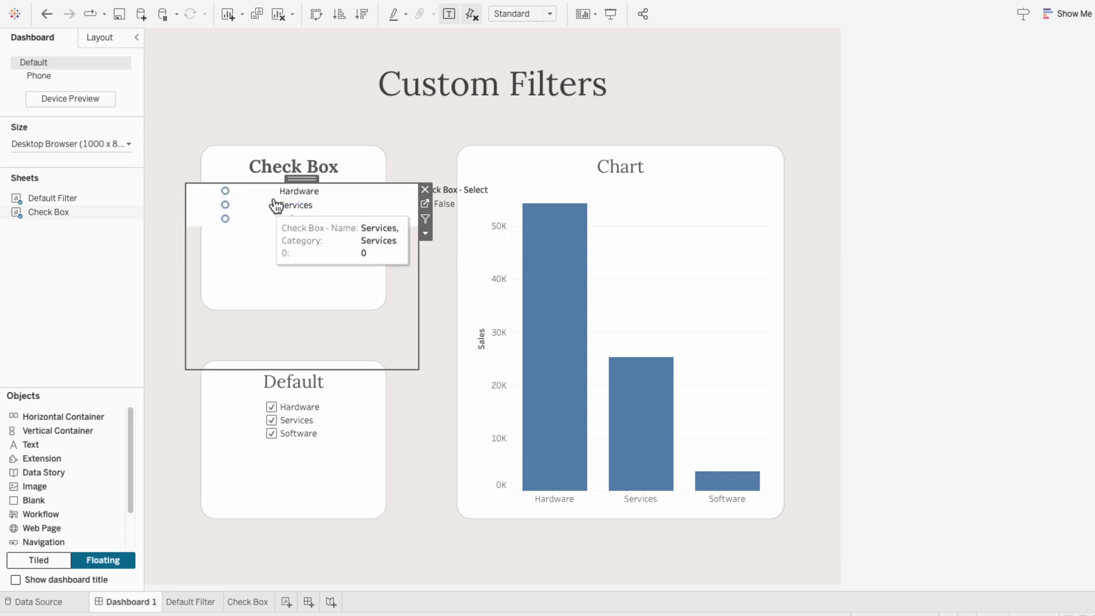
Position and resize the sheet inside the Check Box card, fitted to Entire View
drag(295, 180, 318, 180)
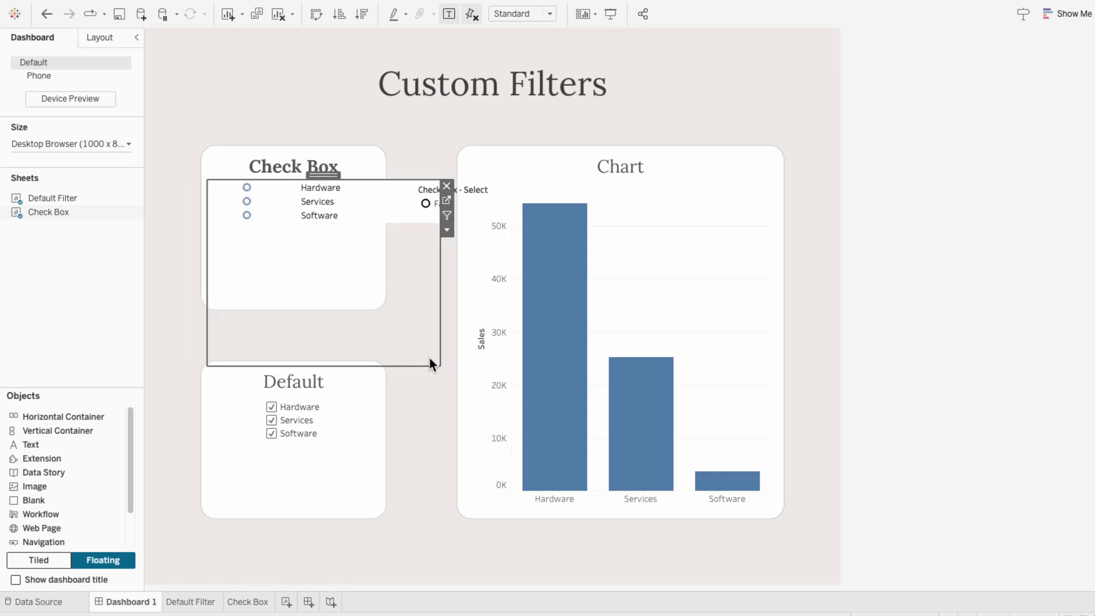
drag(439, 368, 377, 292)
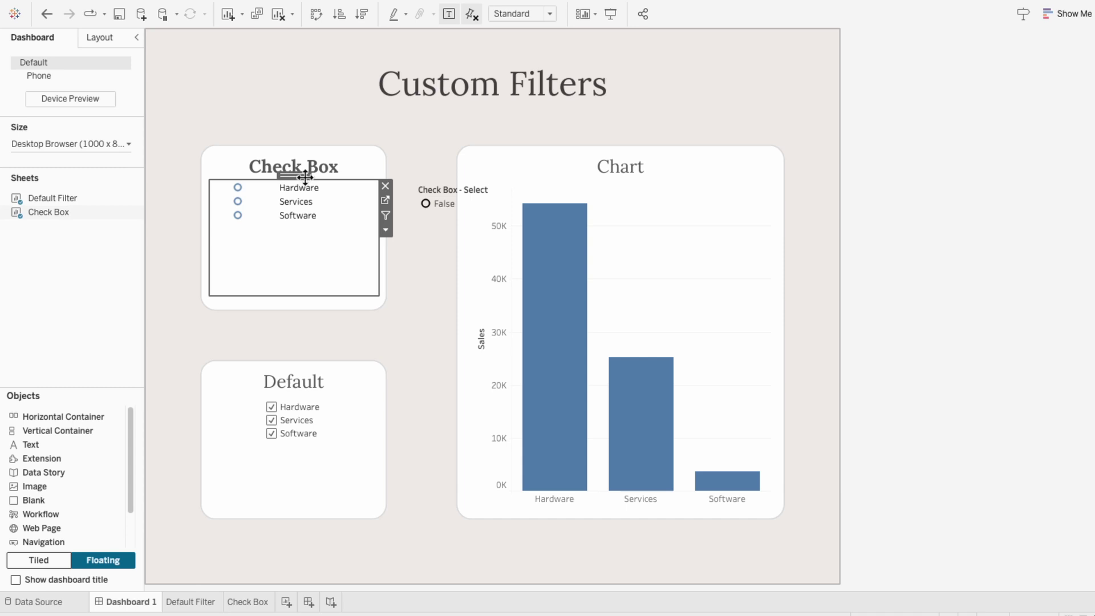
click(508, 12)
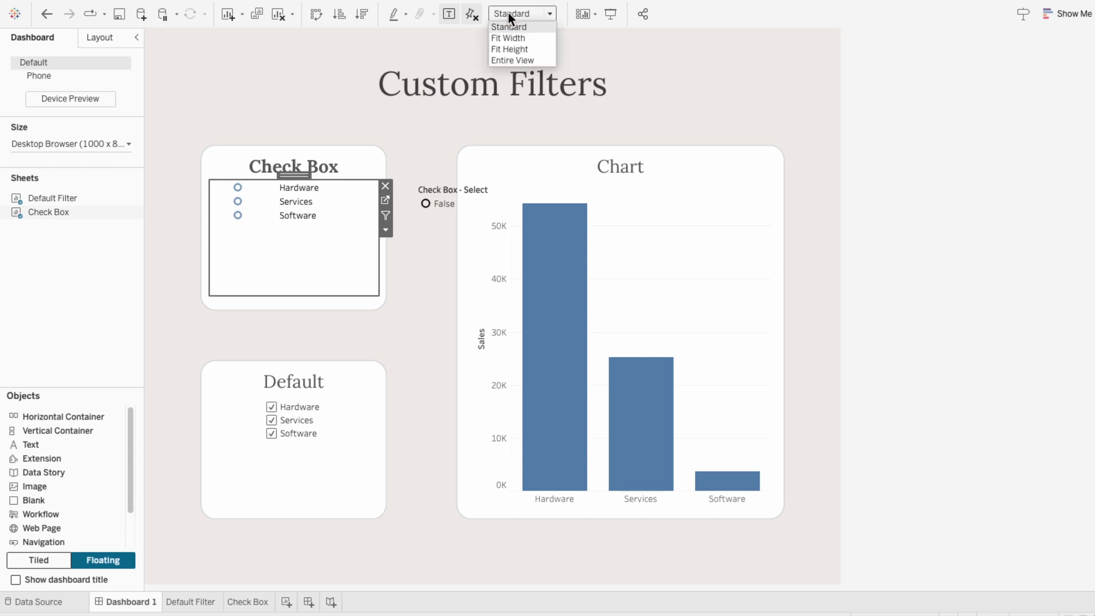
click(511, 59)
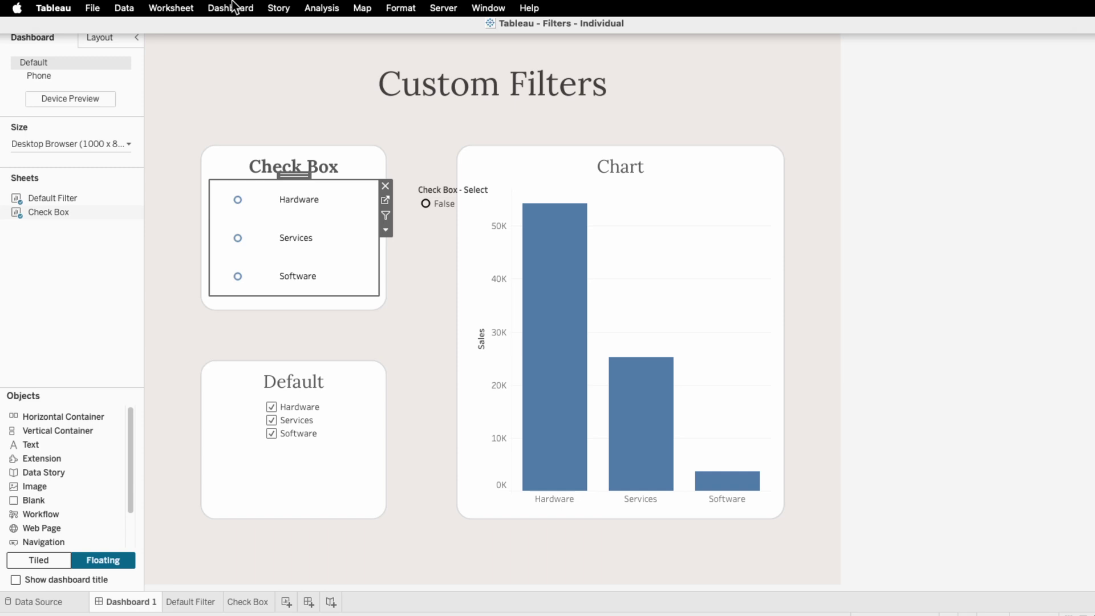
Add a Change Parameter action 'Check Box Param' setting Category Param from Check Box - Name, Default Filter unchecked
click(233, 4)
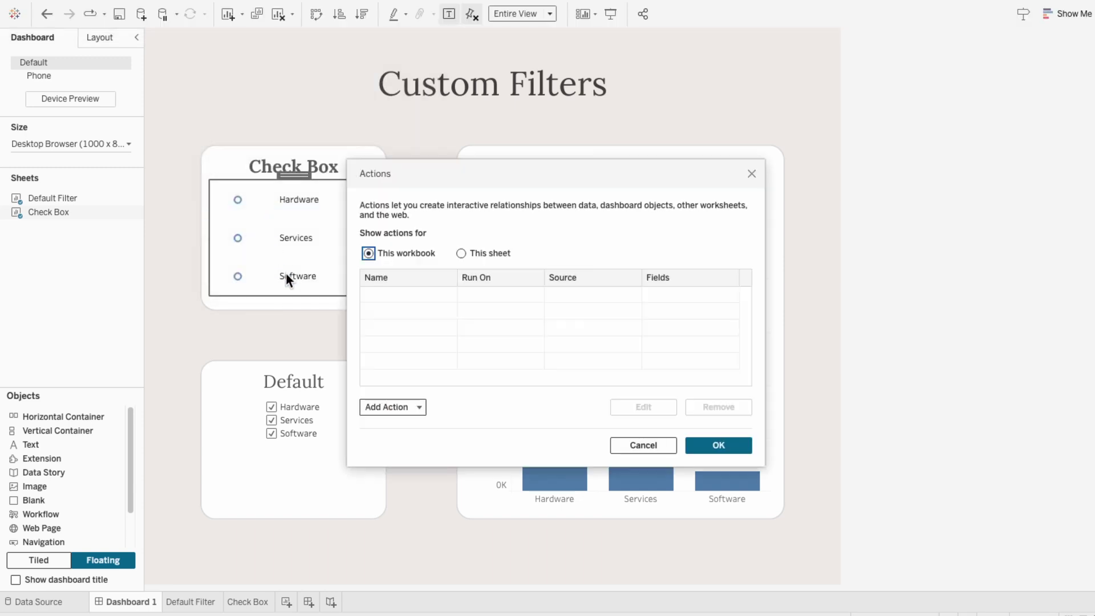
click(386, 404)
click(384, 365)
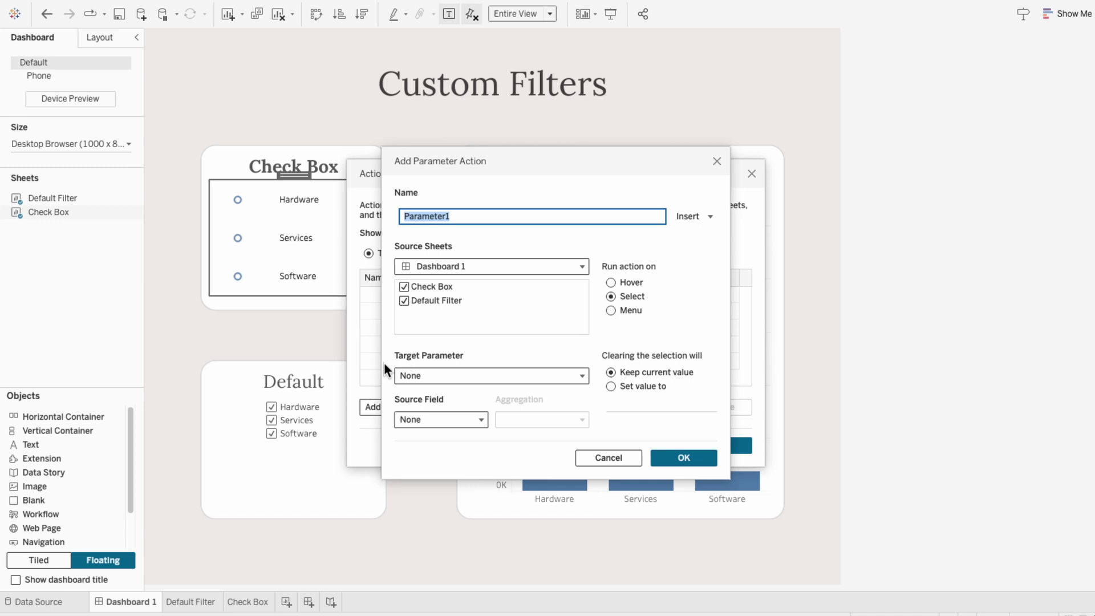
text(Check Box Param)
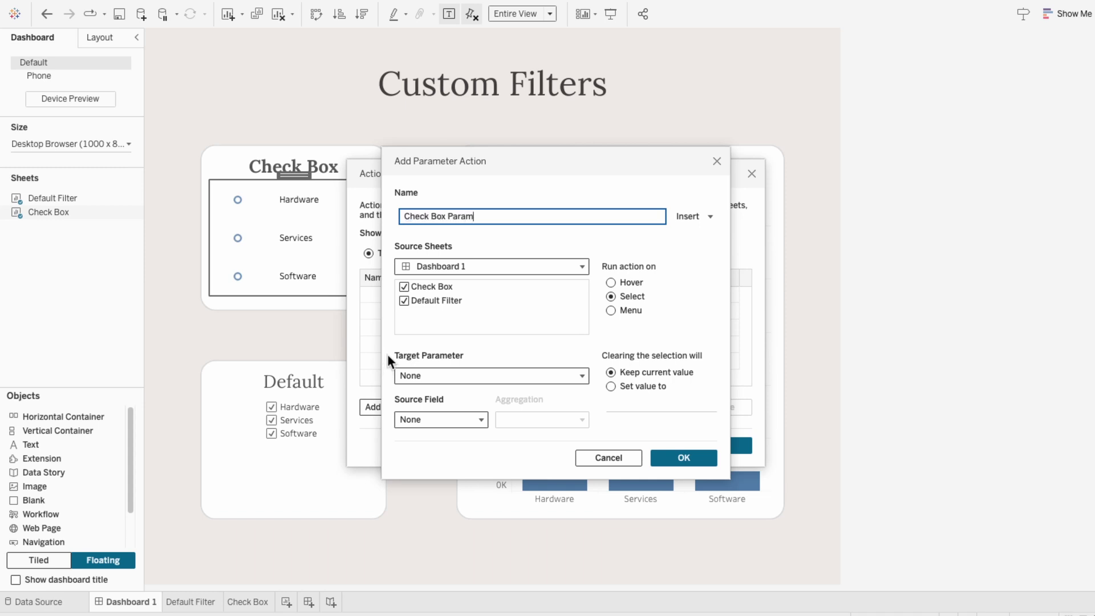
click(403, 301)
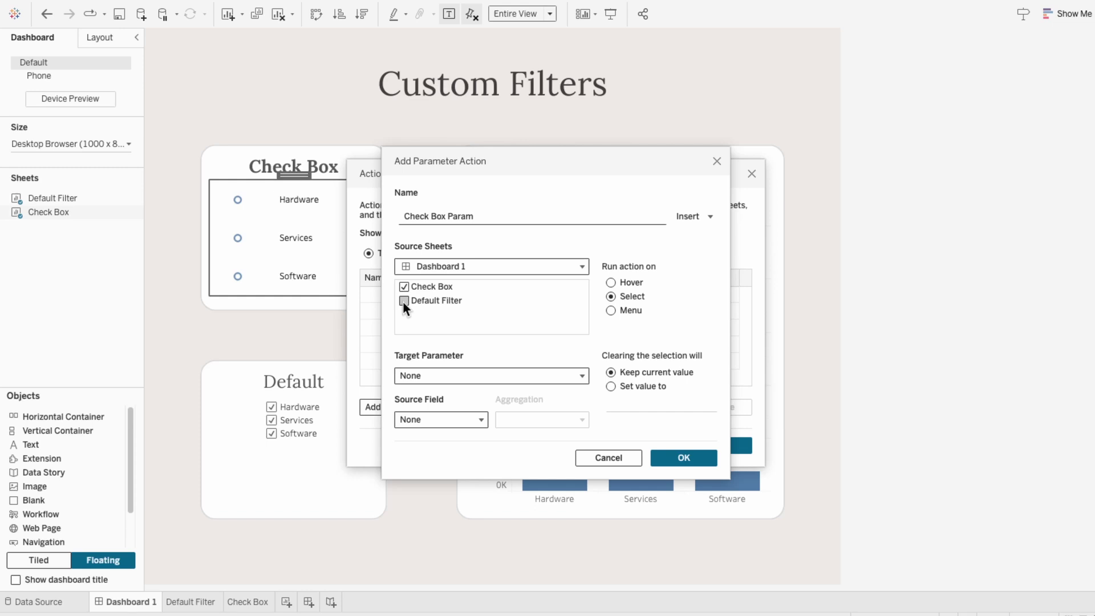
click(425, 369)
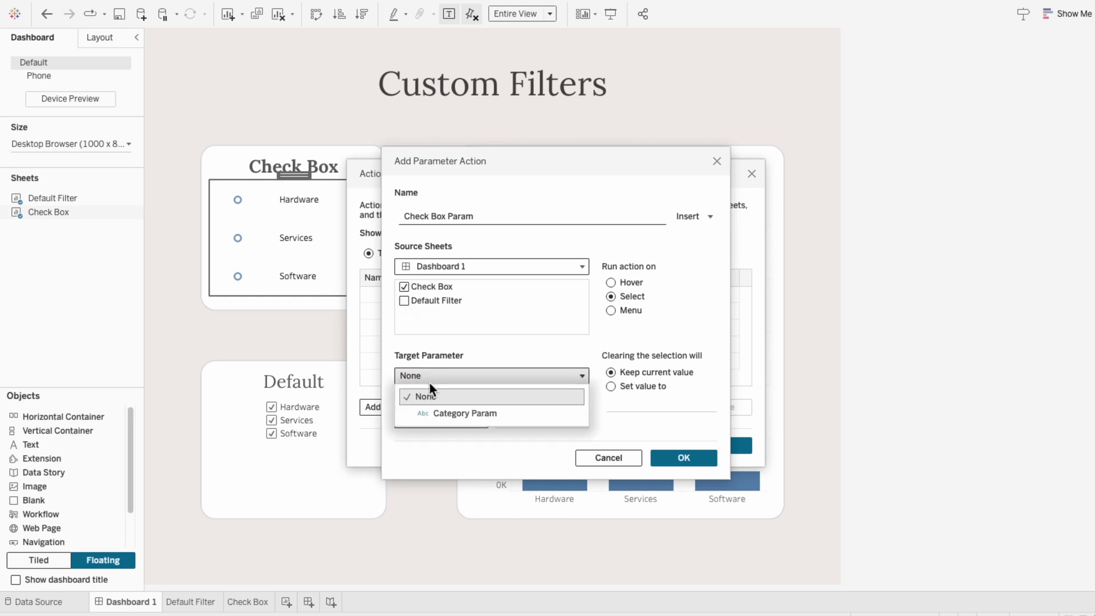
click(436, 413)
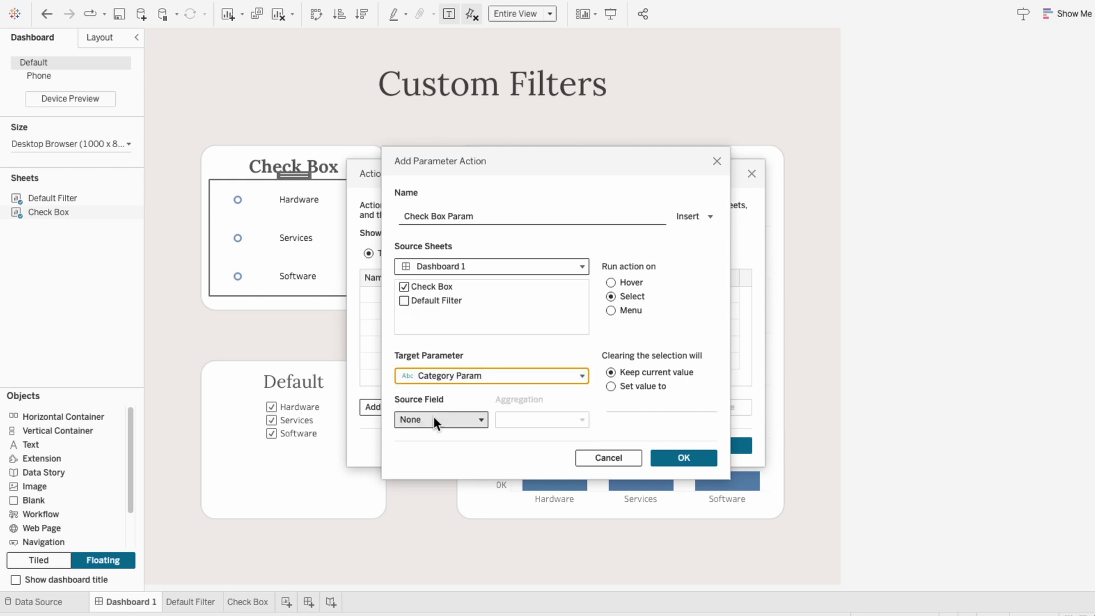
click(433, 416)
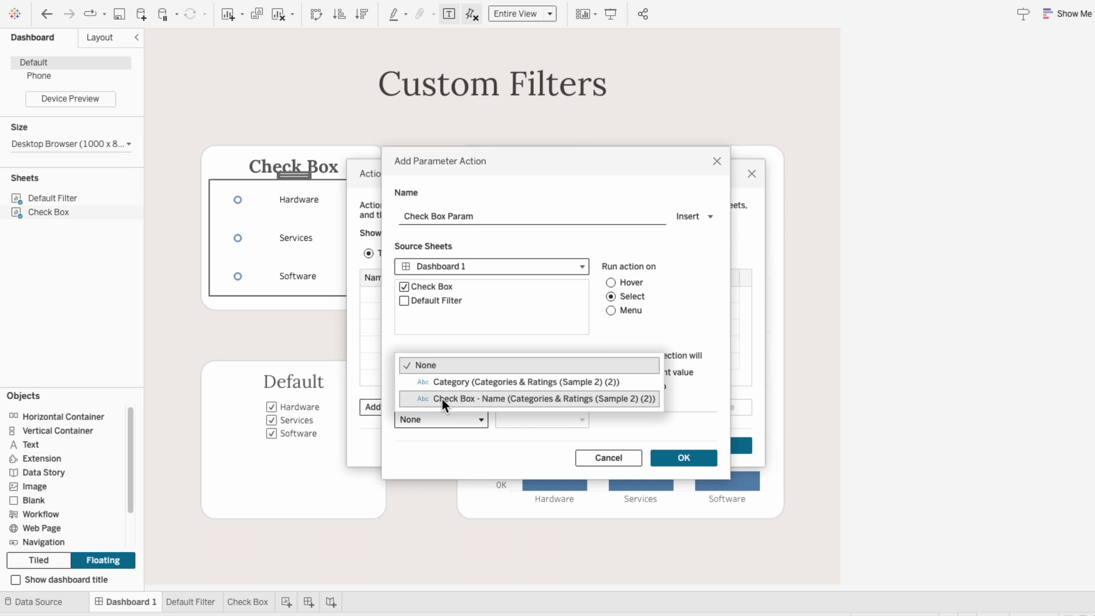
click(443, 399)
click(682, 459)
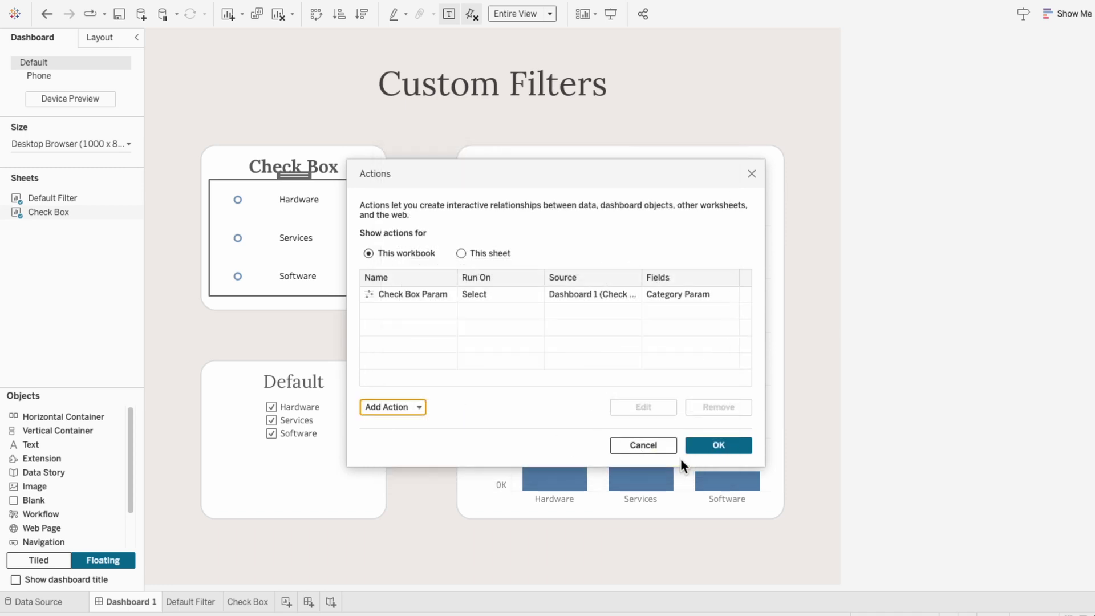
click(710, 443)
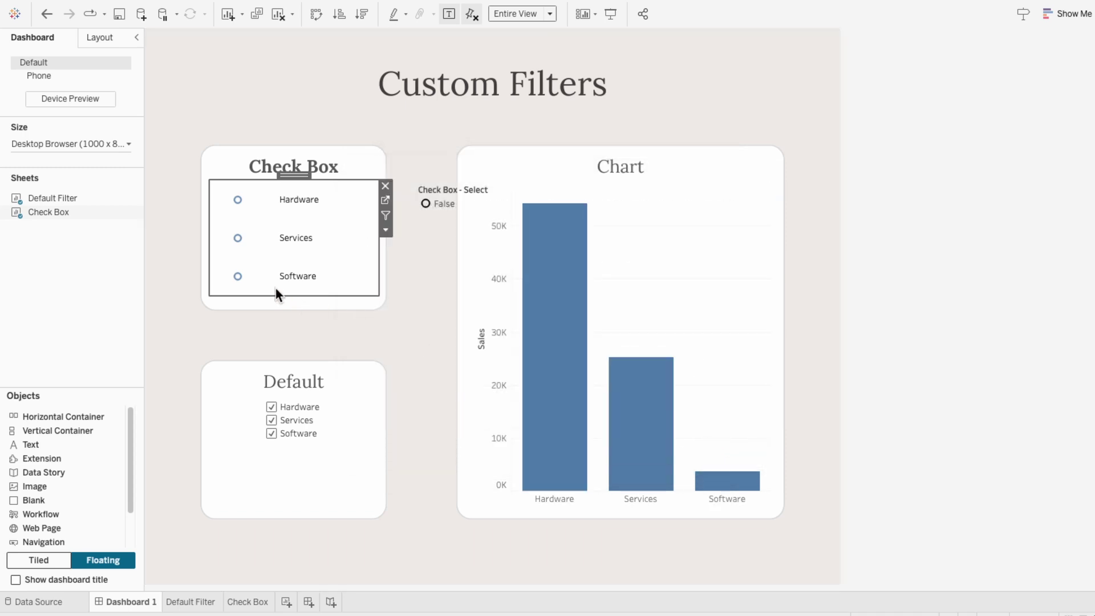
Enlarge the Check Box - Select shape legend so both False and True show
click(239, 280)
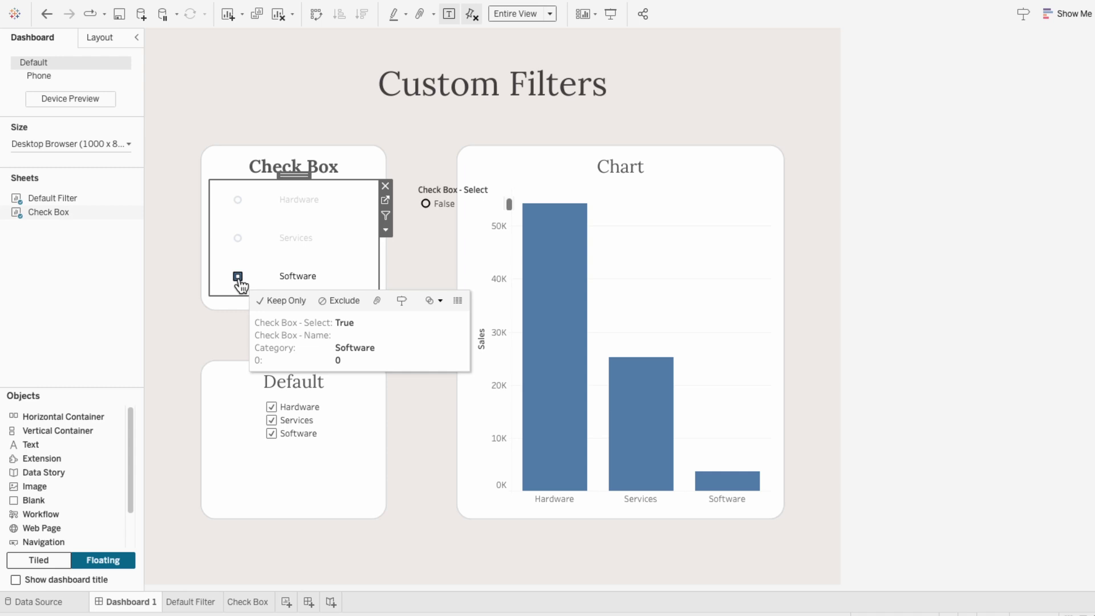
click(442, 199)
drag(441, 209, 442, 225)
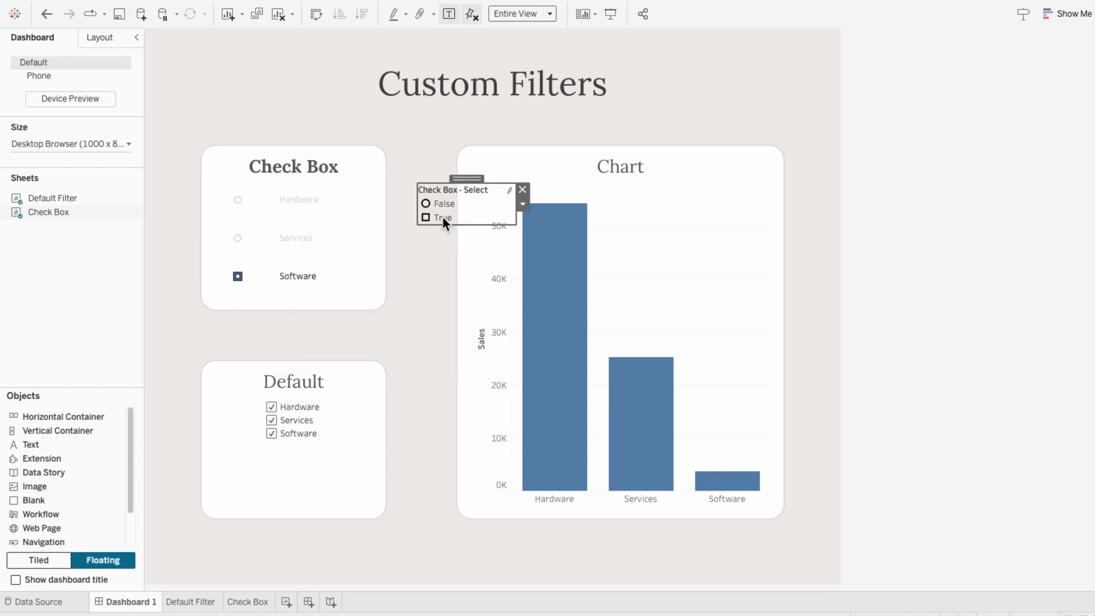
Assign Filter Images shapes to Check Box - Select: a blank box for False, a pink check for True
click(523, 204)
click(533, 219)
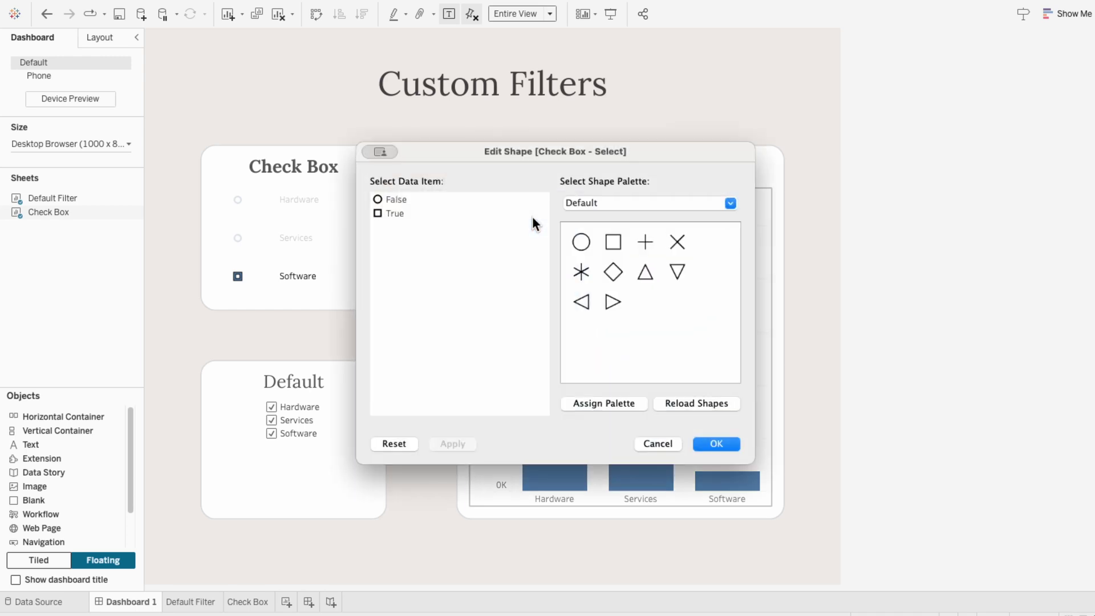
click(595, 201)
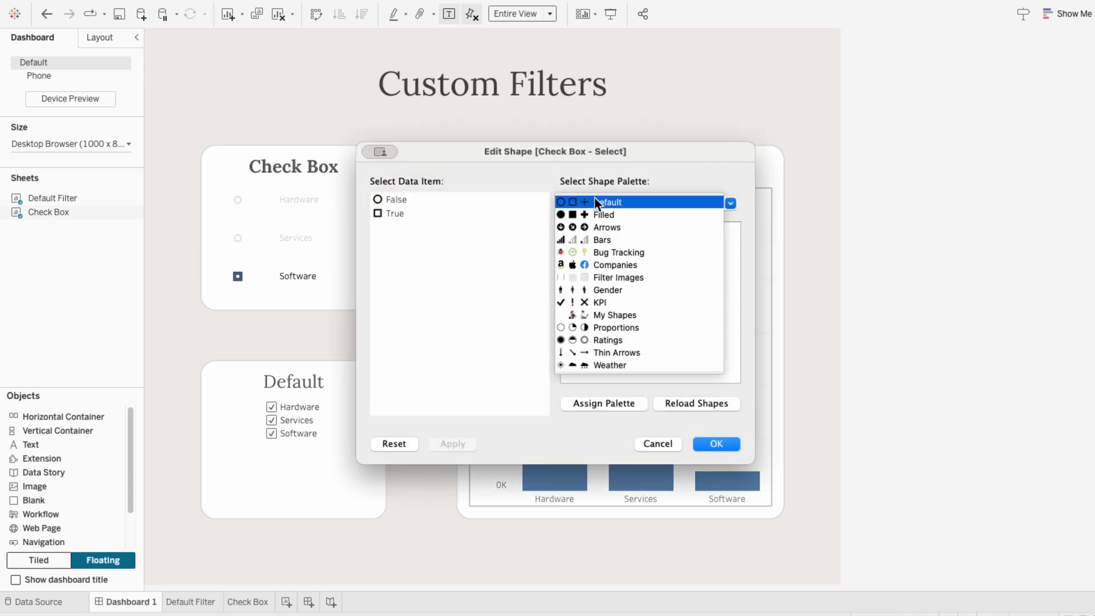
click(594, 275)
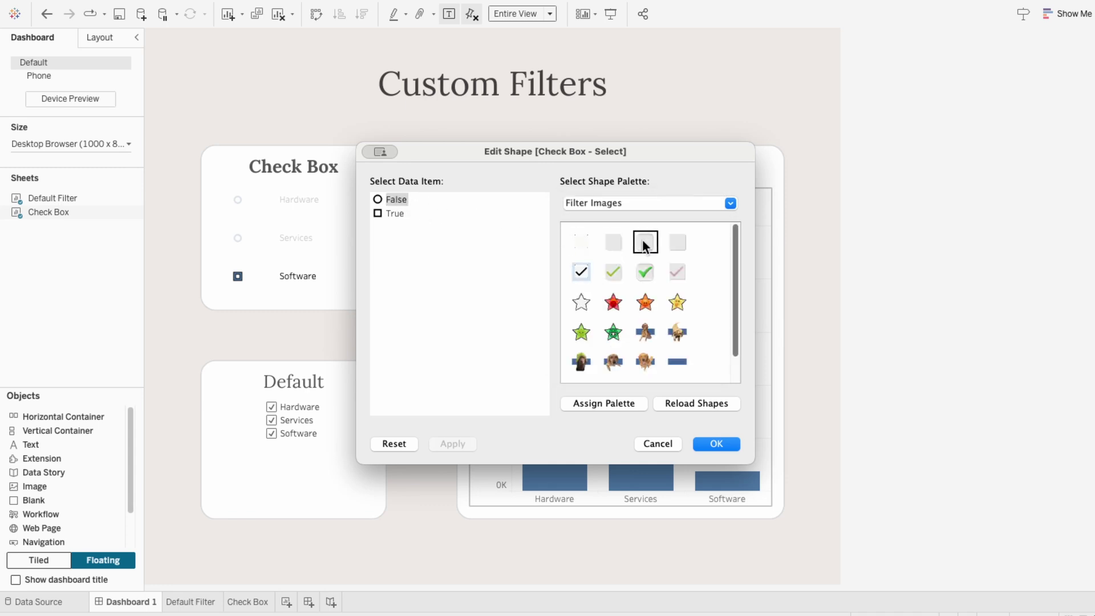
click(671, 241)
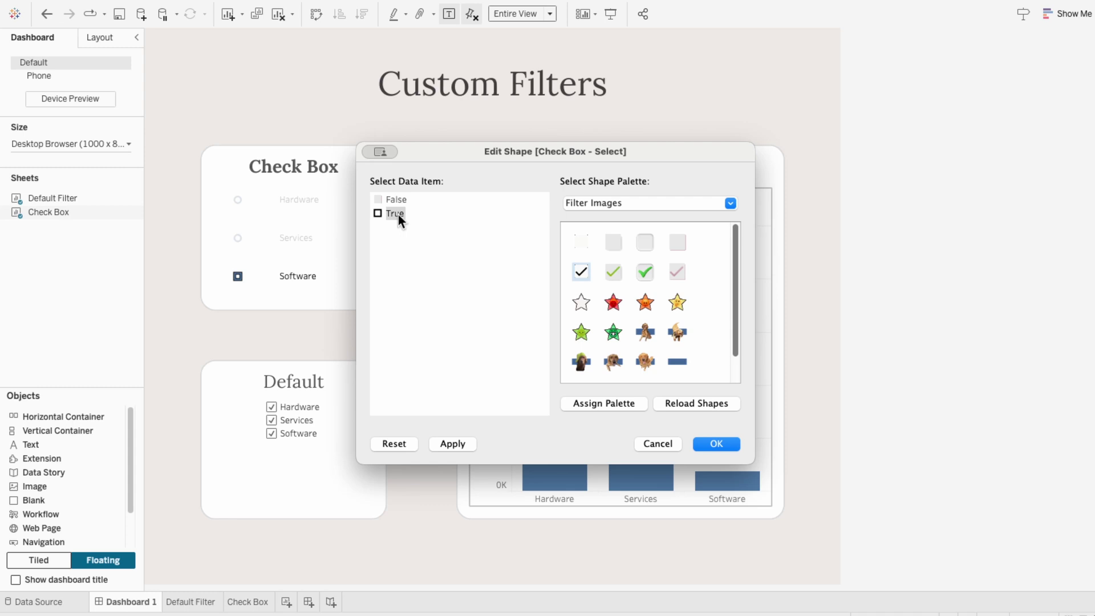
click(677, 271)
click(716, 445)
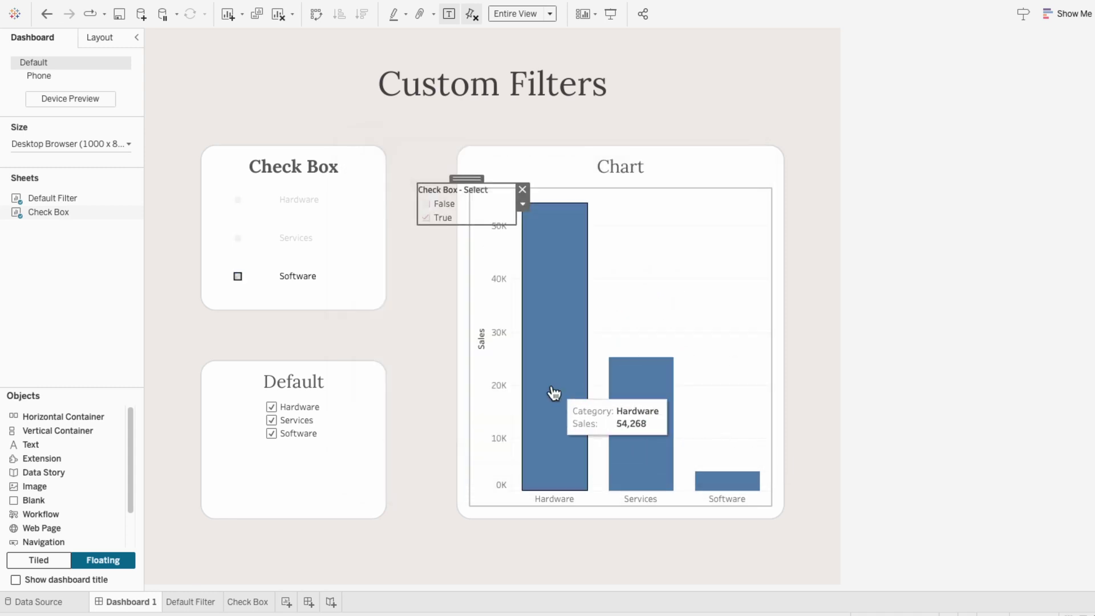
Resize the checkbox marks with the Size slider, then check Services on the Custom Filters dashboard
mouse_move(239, 281)
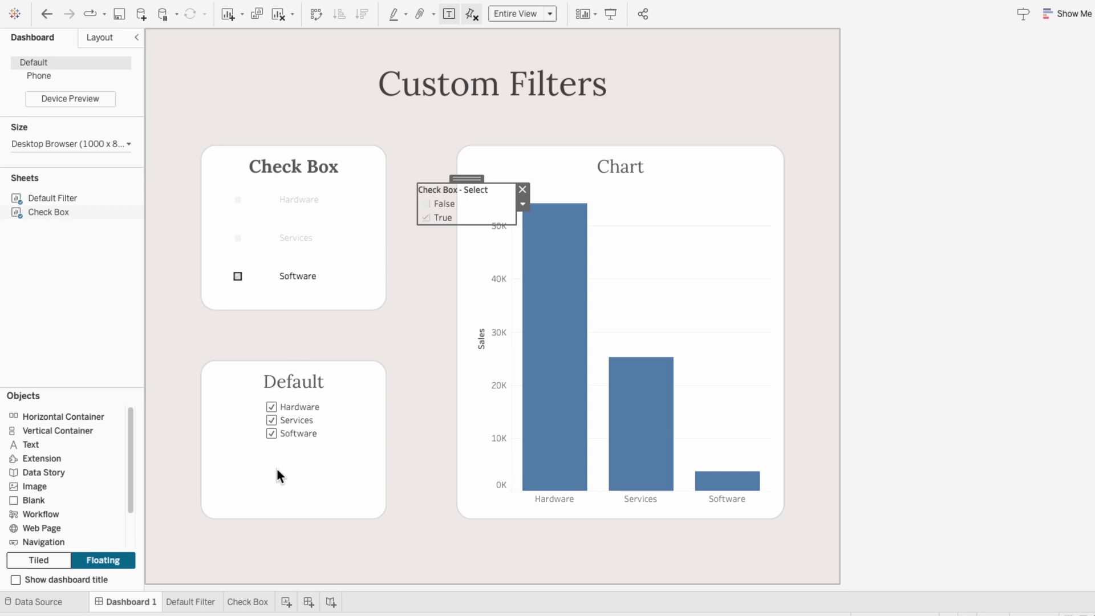
click(260, 600)
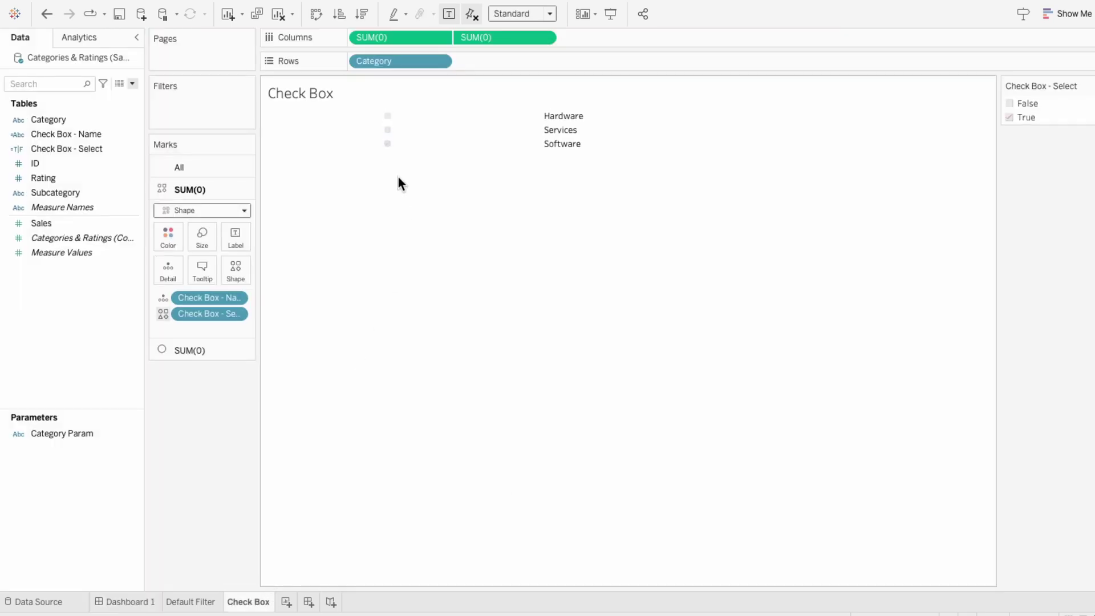
click(205, 236)
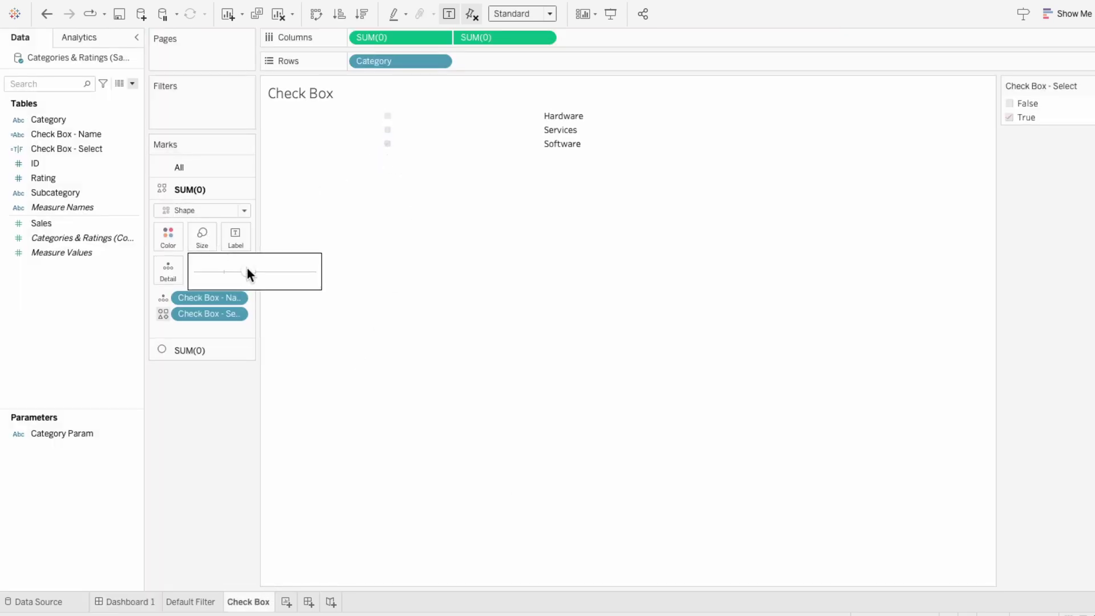
drag(245, 271, 258, 271)
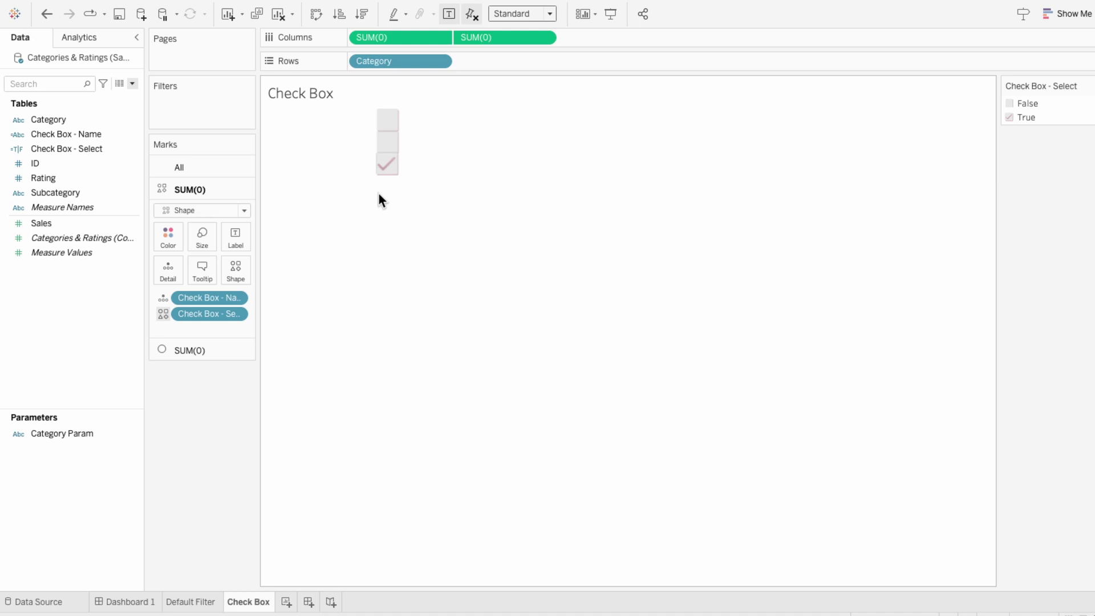
click(245, 275)
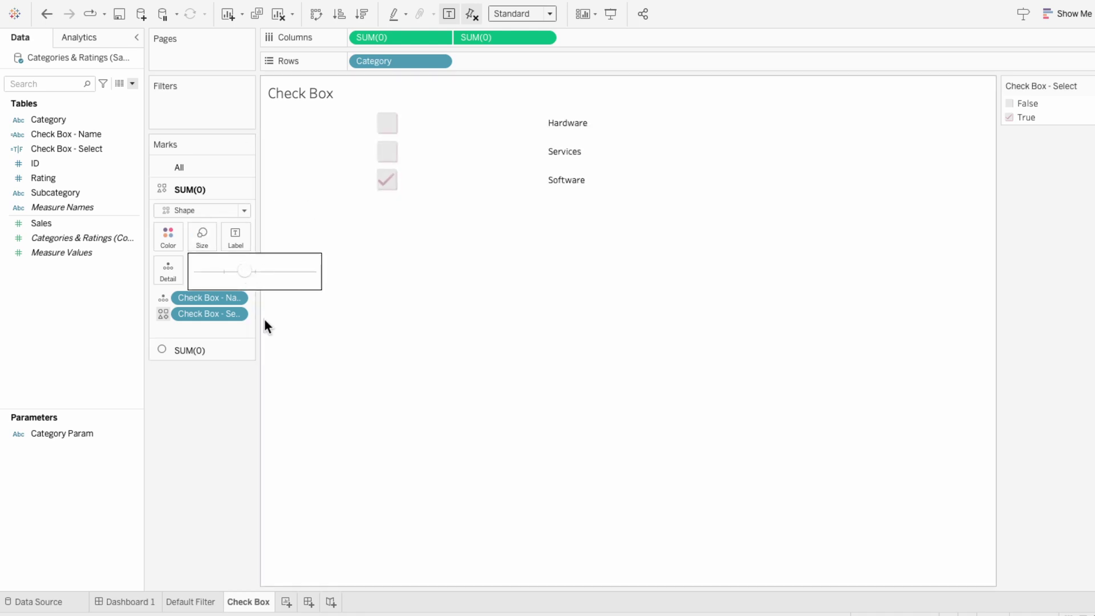
click(134, 602)
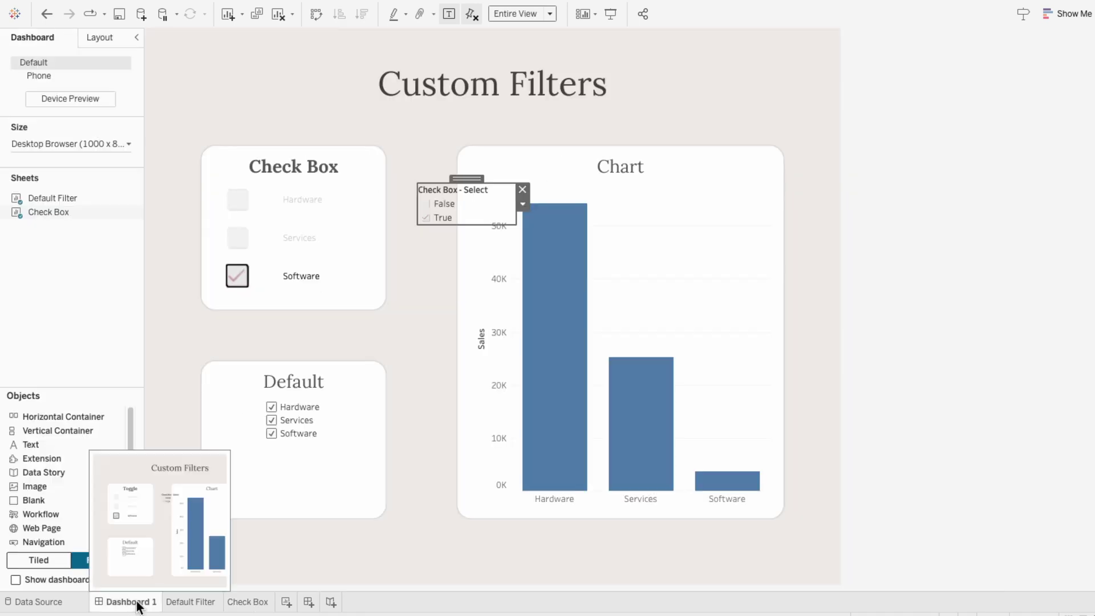
click(237, 237)
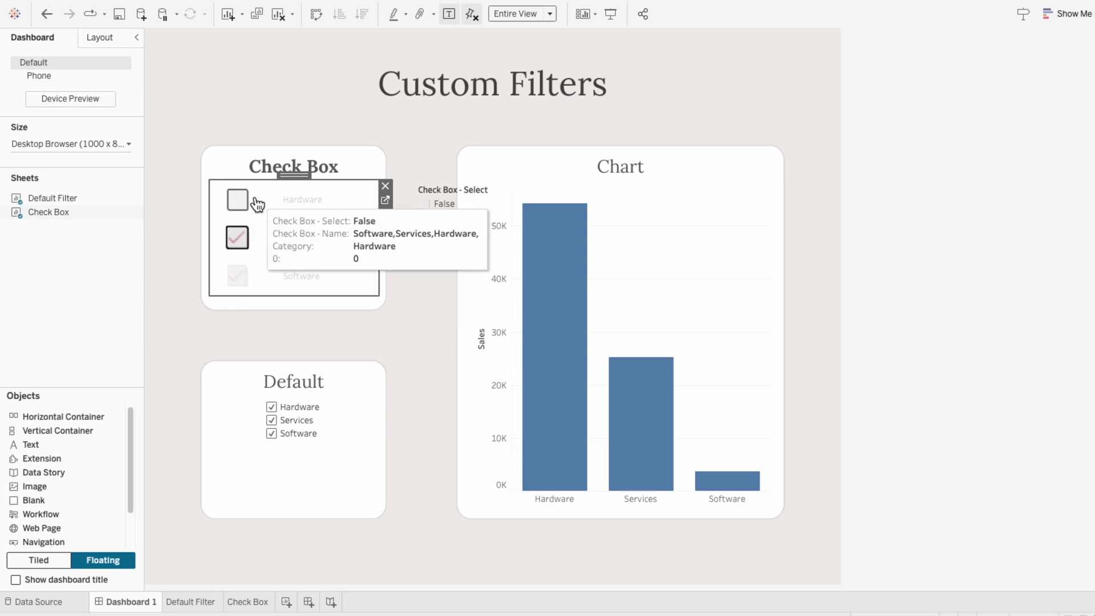
On the Check Box sheet, create a calculated field named TRUE with formula TRUE
click(251, 601)
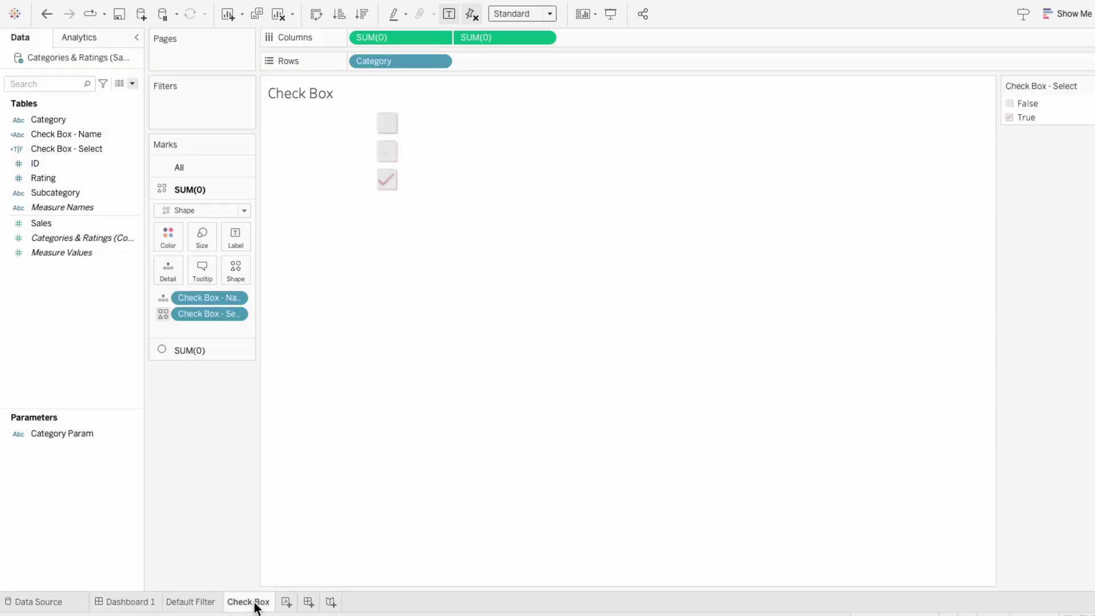
click(129, 85)
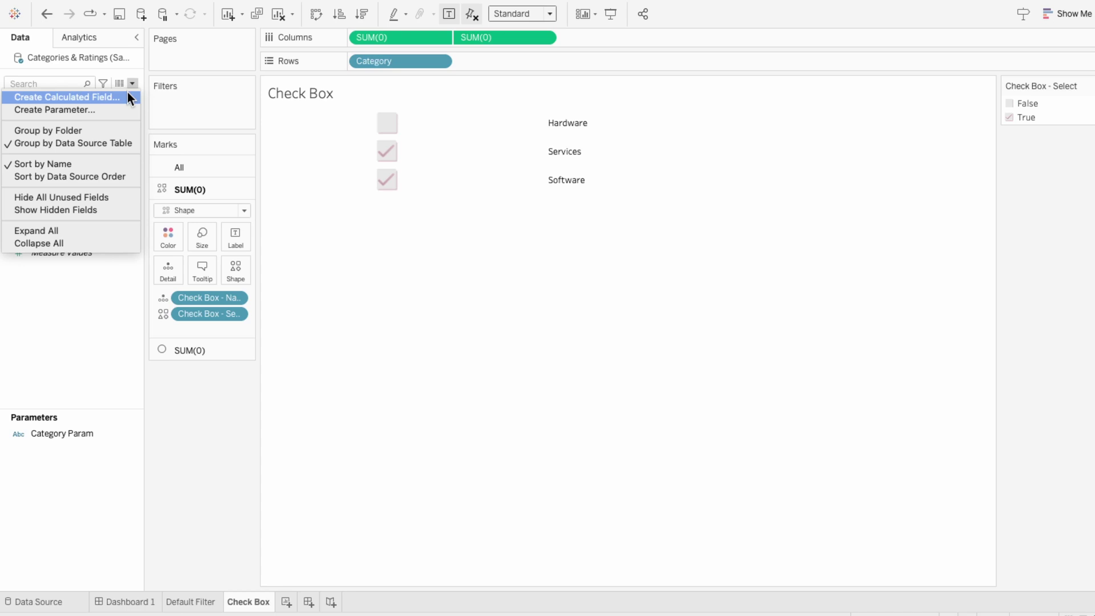
click(126, 93)
text(TRUE)
key(Tab)
text(TRUE)
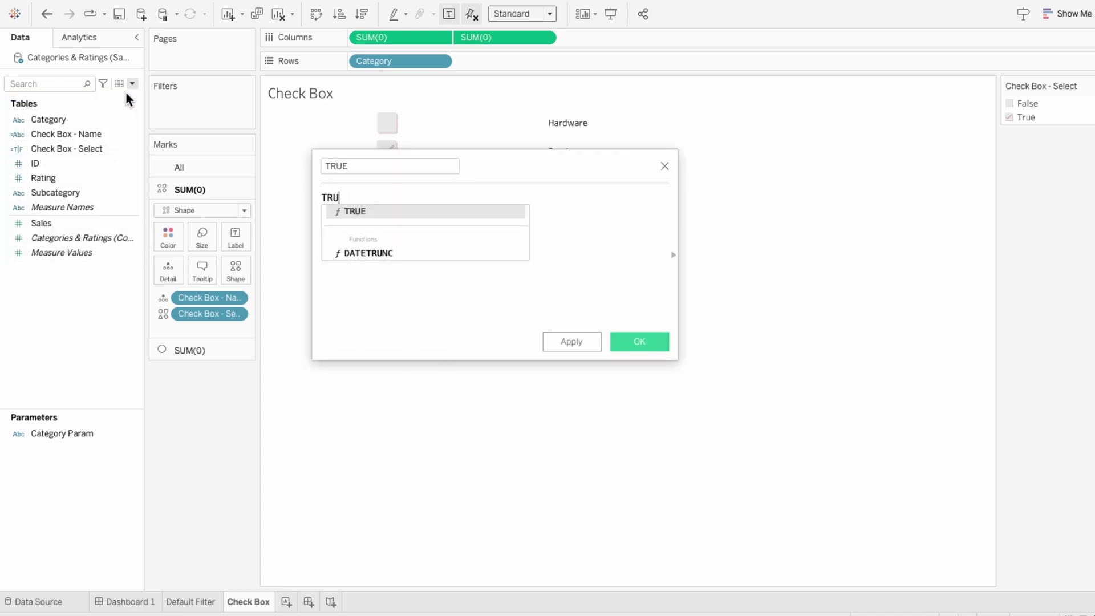
click(639, 341)
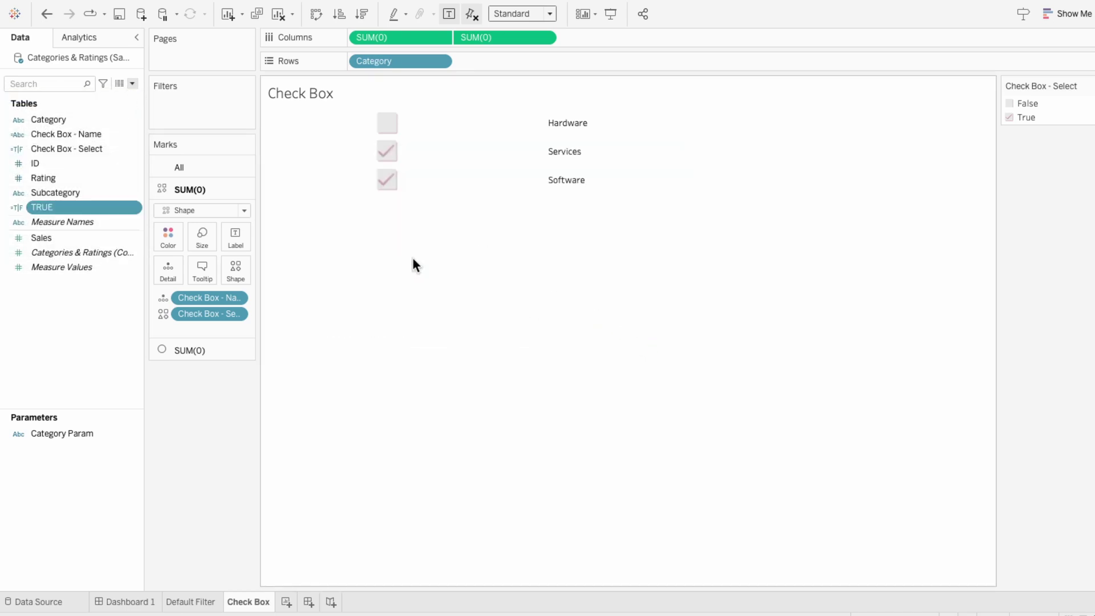
Create a FALSE calculated field with formula FALSE and add it to All marks
click(131, 84)
click(130, 92)
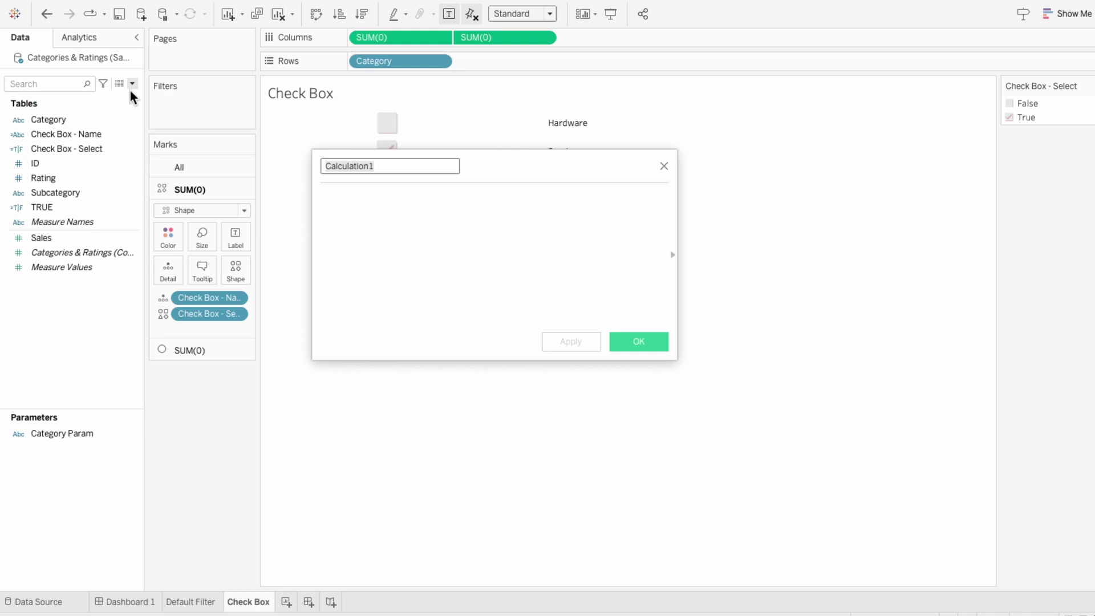
text(FALSE)
key(Tab)
text(FALSE)
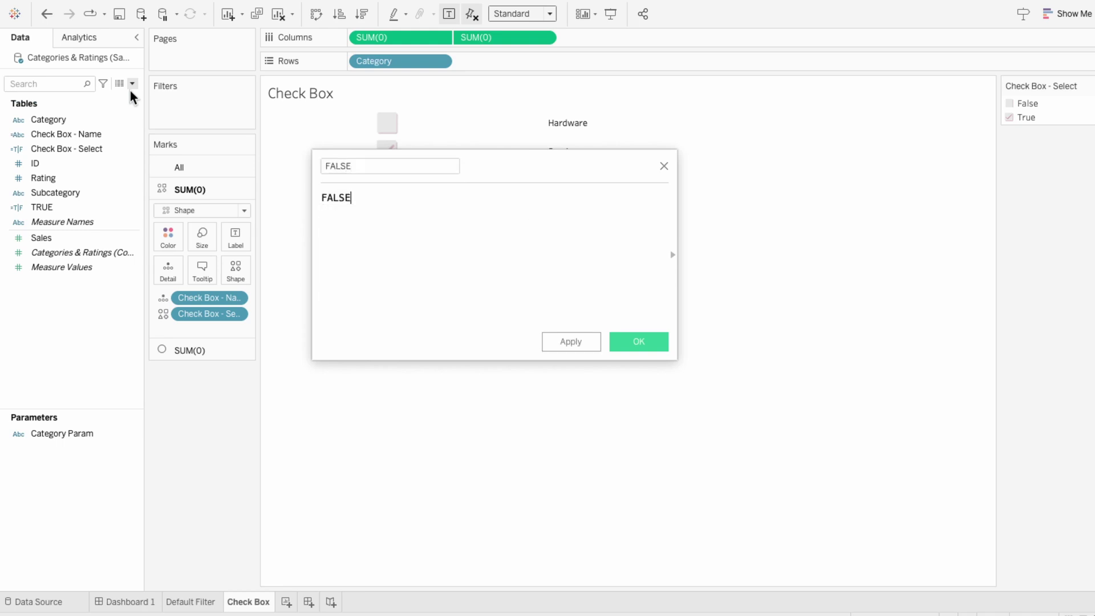
click(642, 344)
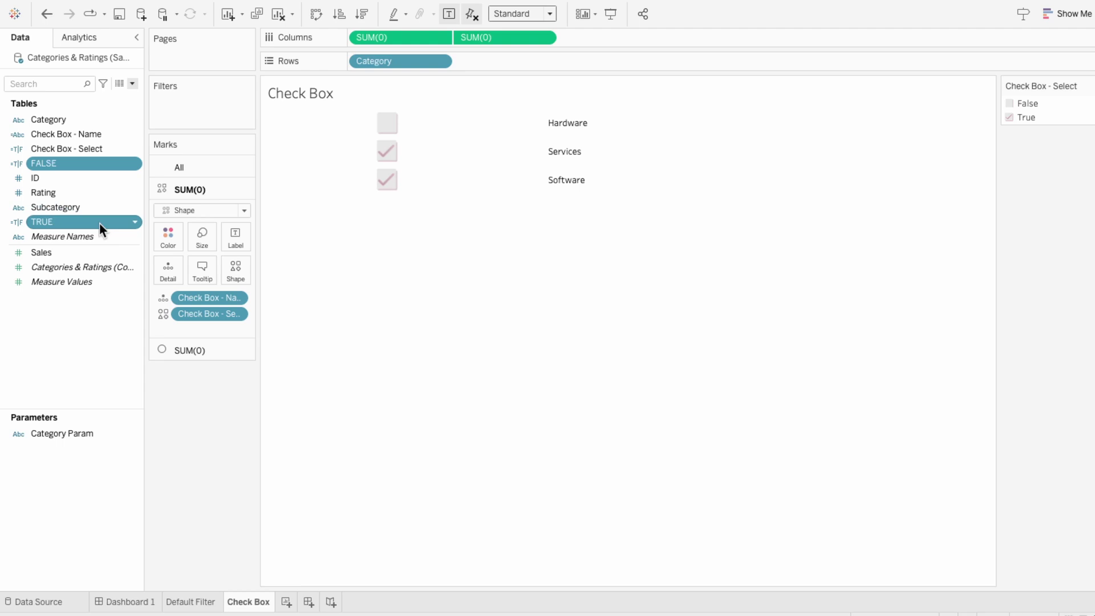
click(179, 167)
drag(87, 163, 187, 268)
Add a filter action 'Check Box - No High' targeting the Check Box sheet, run on Select
click(127, 601)
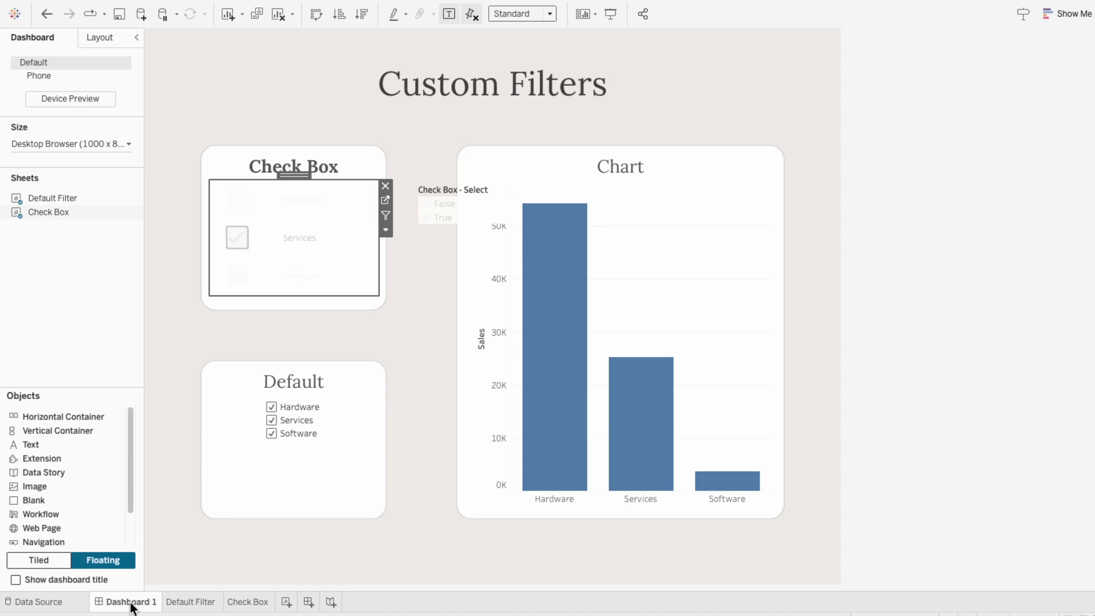
click(231, 7)
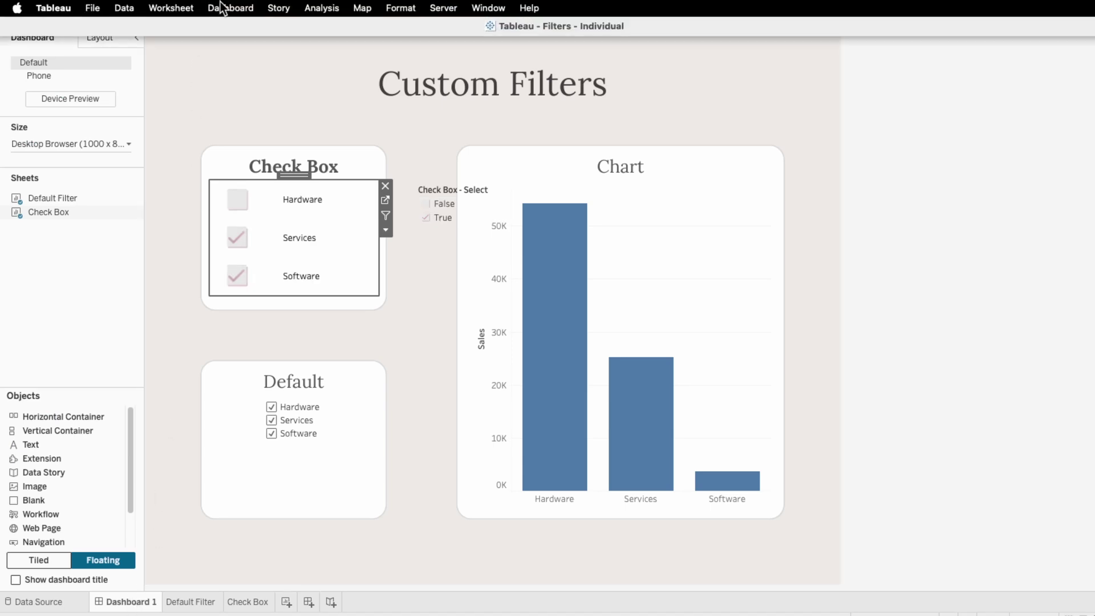
click(221, 213)
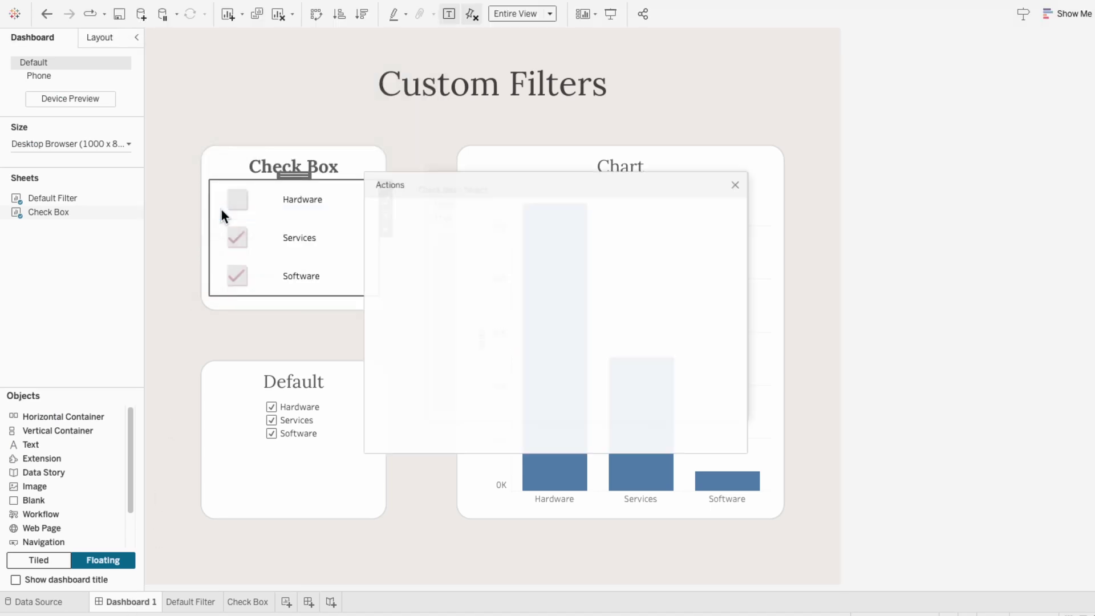
click(375, 407)
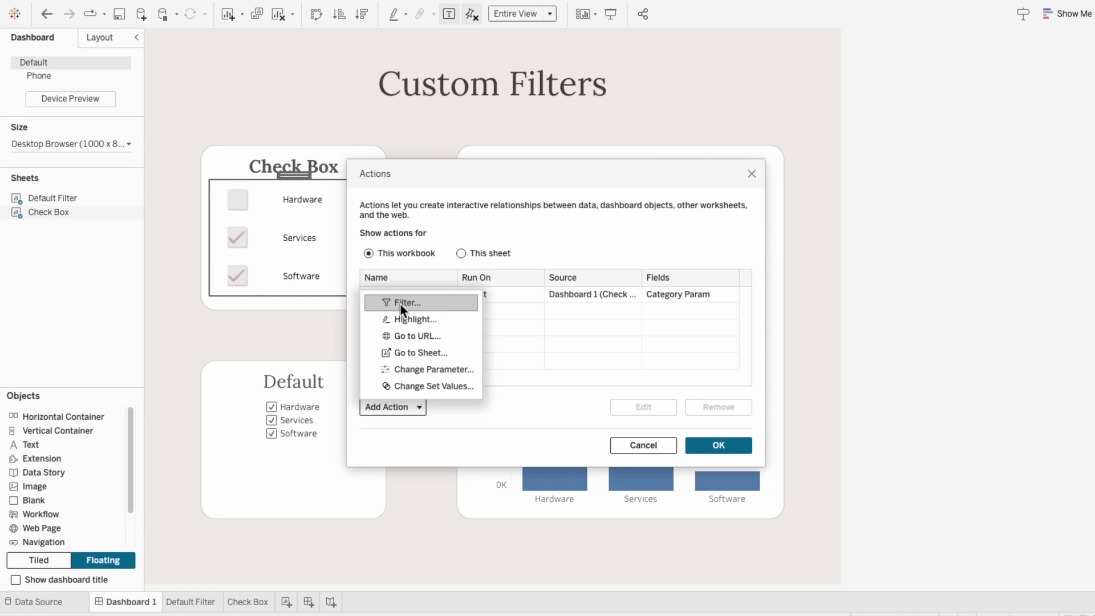
click(399, 303)
text(Check)
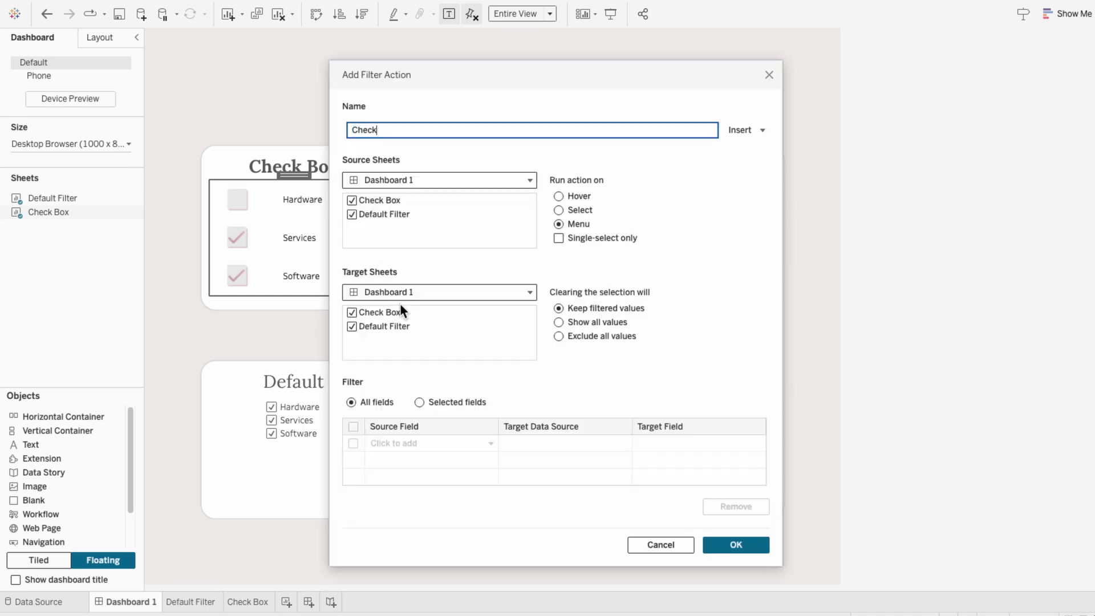
text( Box - No High)
click(352, 215)
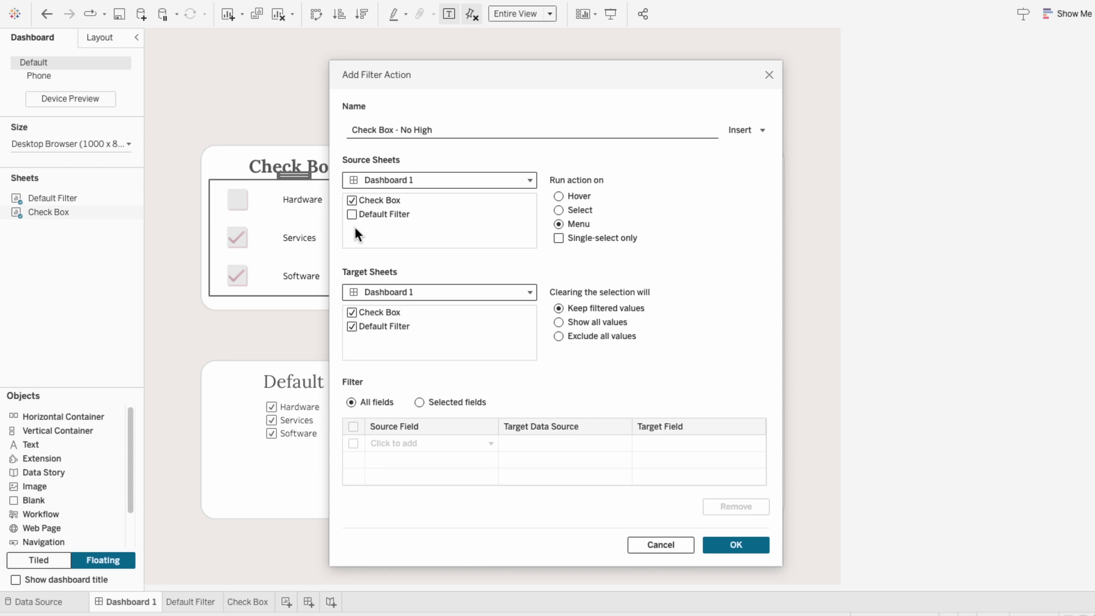
click(381, 288)
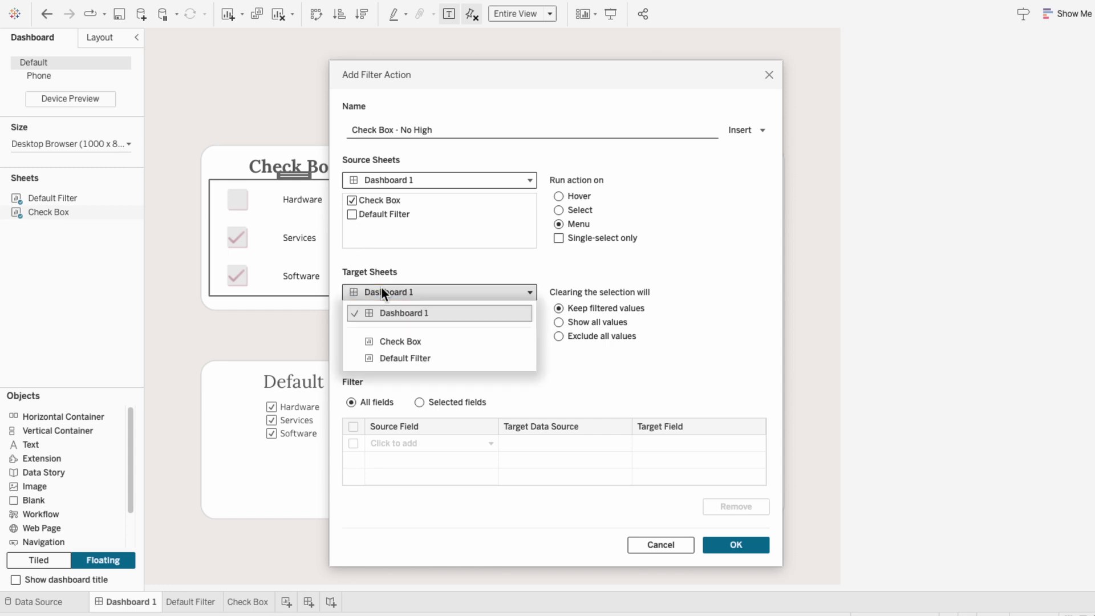
click(395, 339)
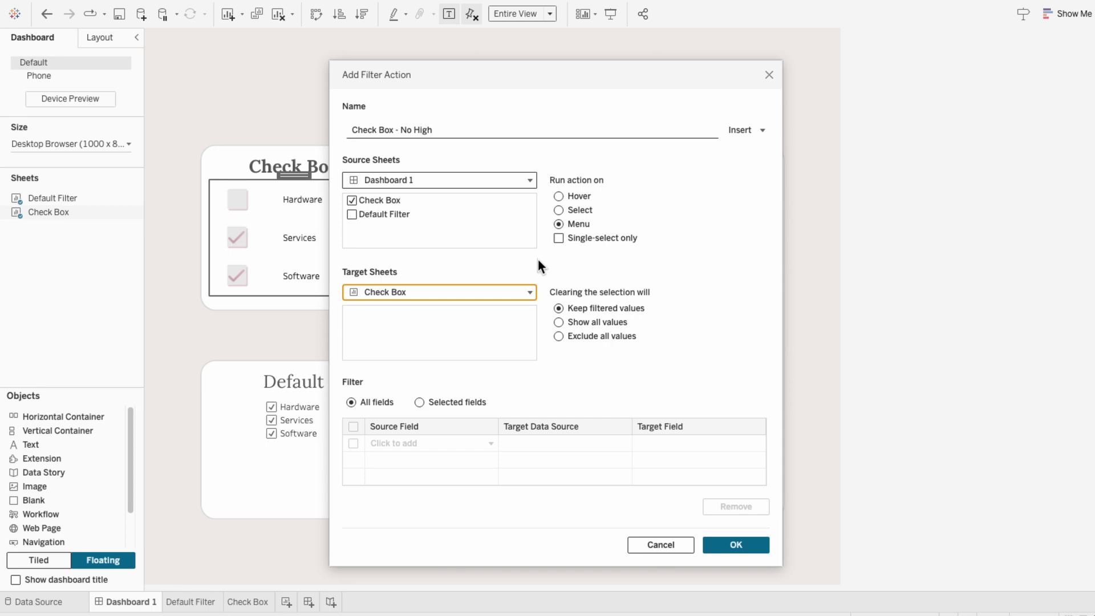
click(581, 211)
Filter on selected fields, mapping source TRUE to target FALSE, and save the action
click(464, 399)
click(452, 445)
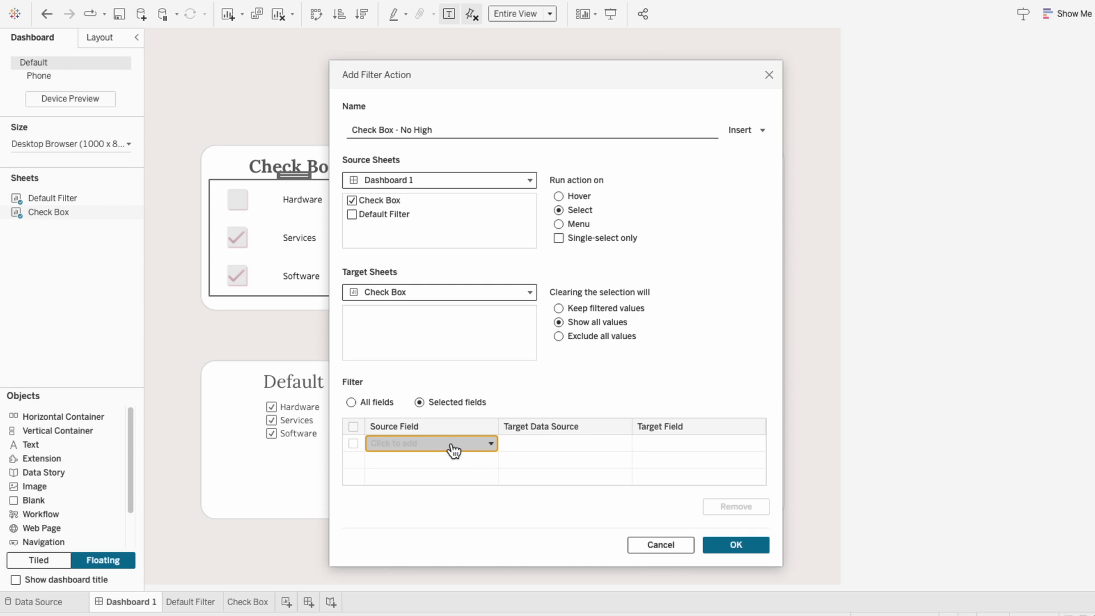
text(tr)
click(451, 402)
click(660, 450)
text(fa)
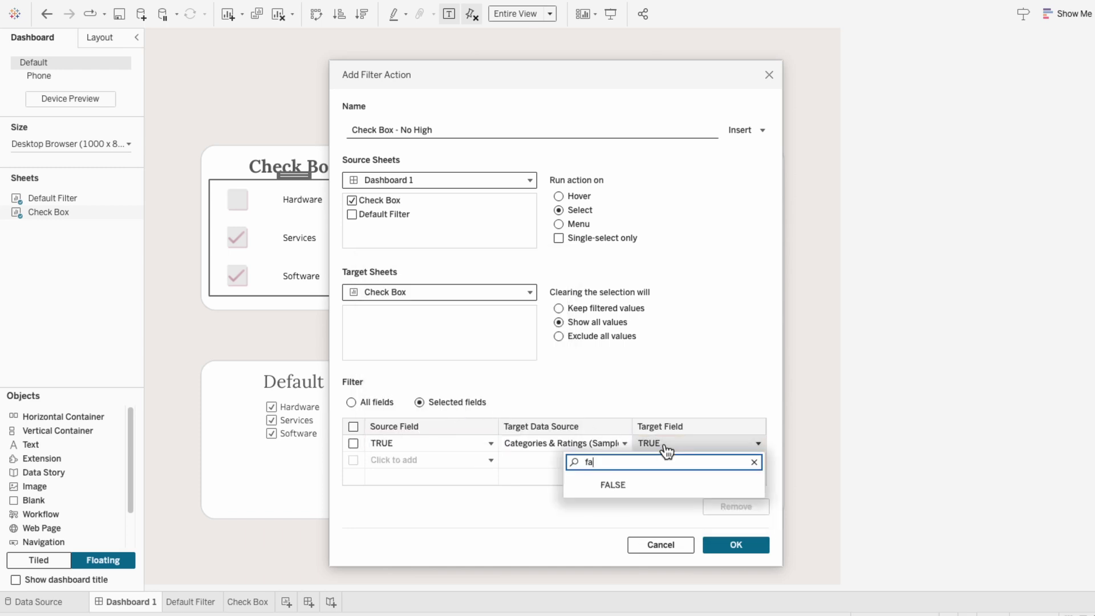
click(658, 482)
click(720, 543)
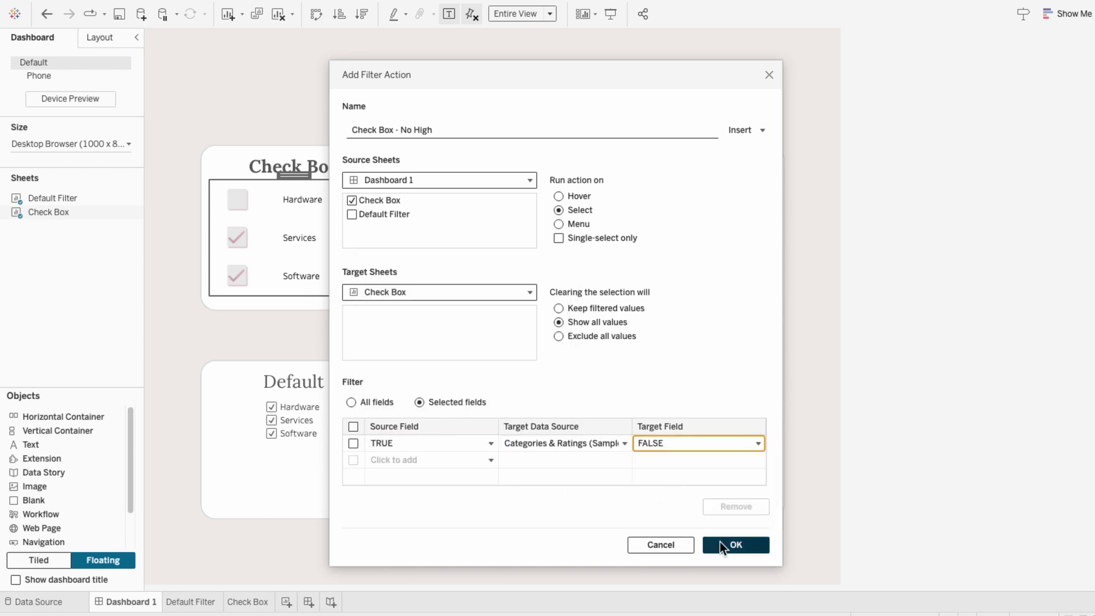
click(714, 446)
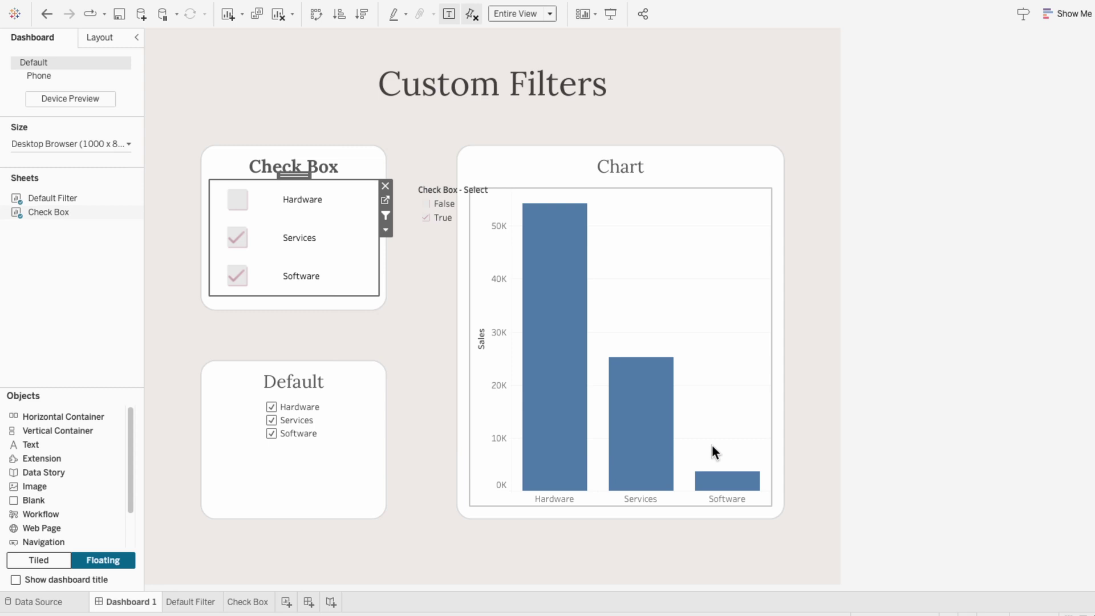
Toggle Software off and back on, delete the Check Box - Select legend, and uncheck Services
click(235, 268)
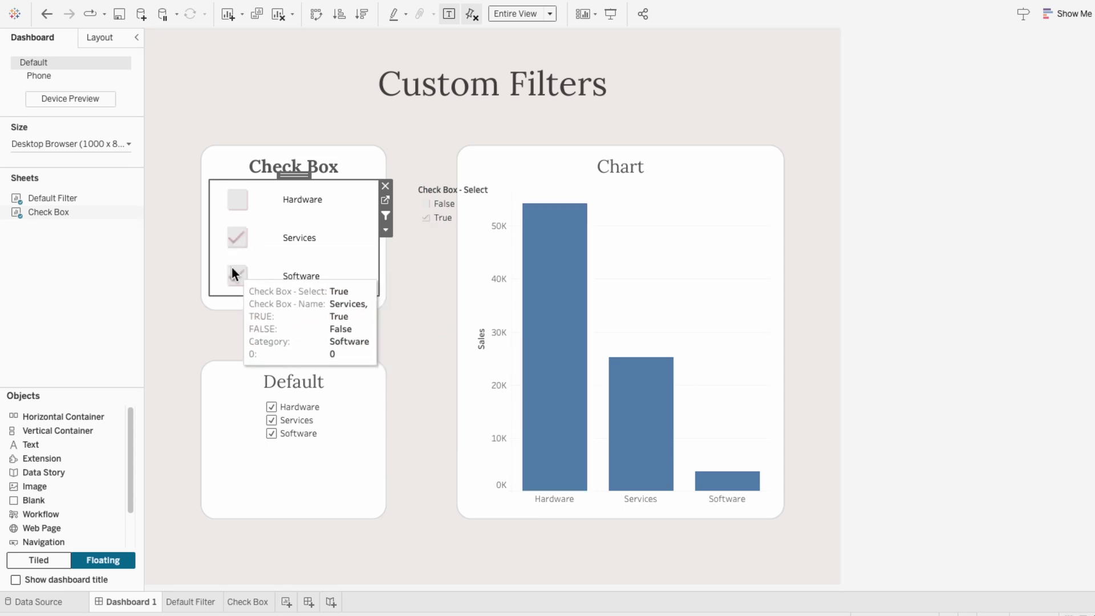
click(234, 274)
click(451, 190)
click(522, 192)
click(237, 238)
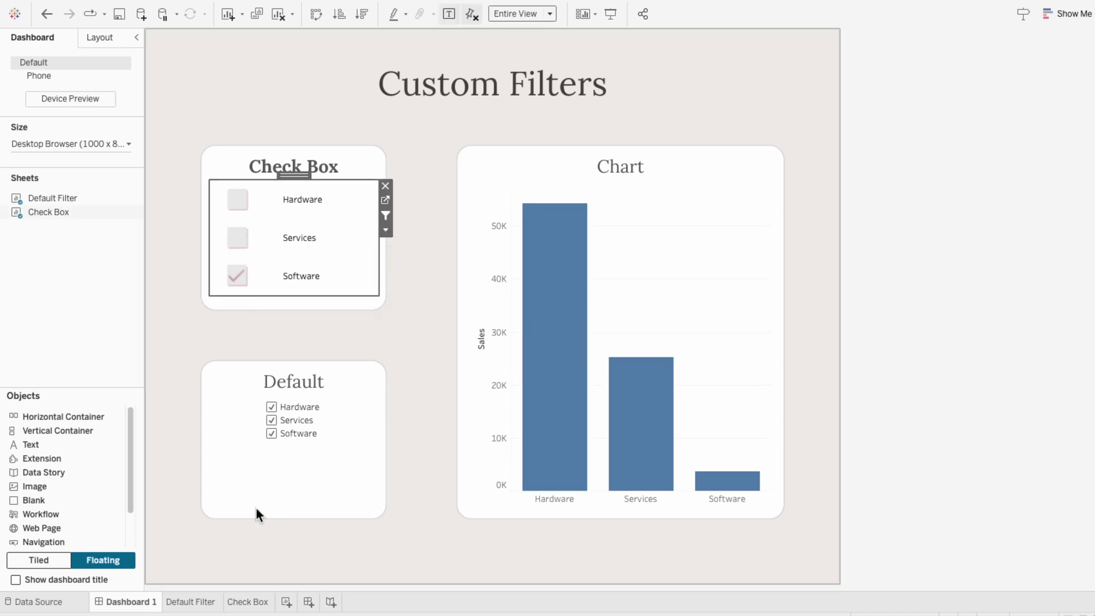
On the Default Filter sheet, add a Check Box - Select filter keeping only True
click(198, 600)
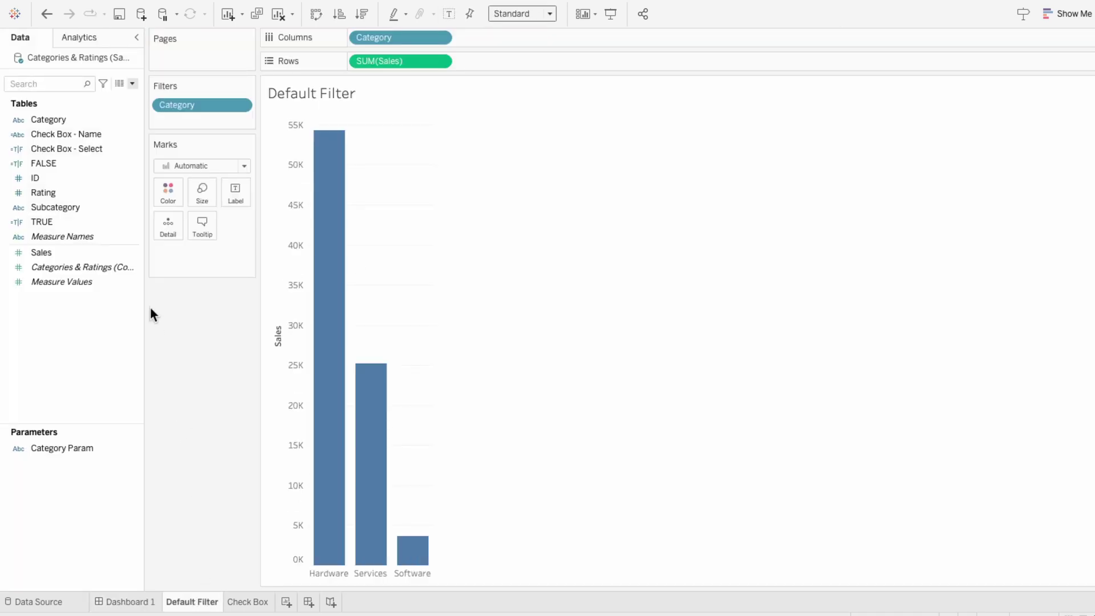
drag(105, 150, 179, 120)
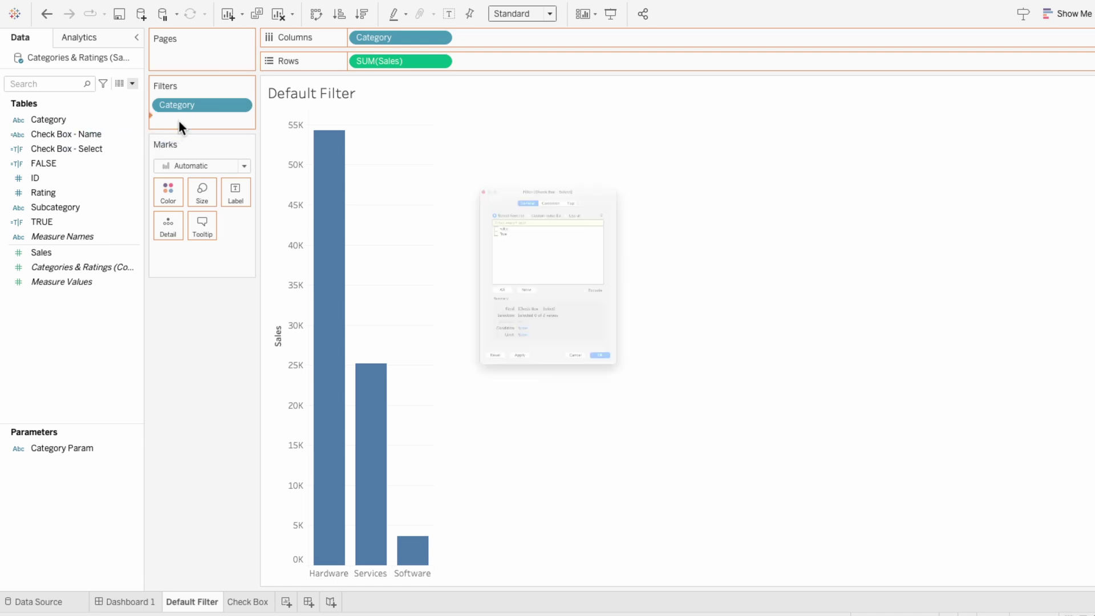
click(432, 203)
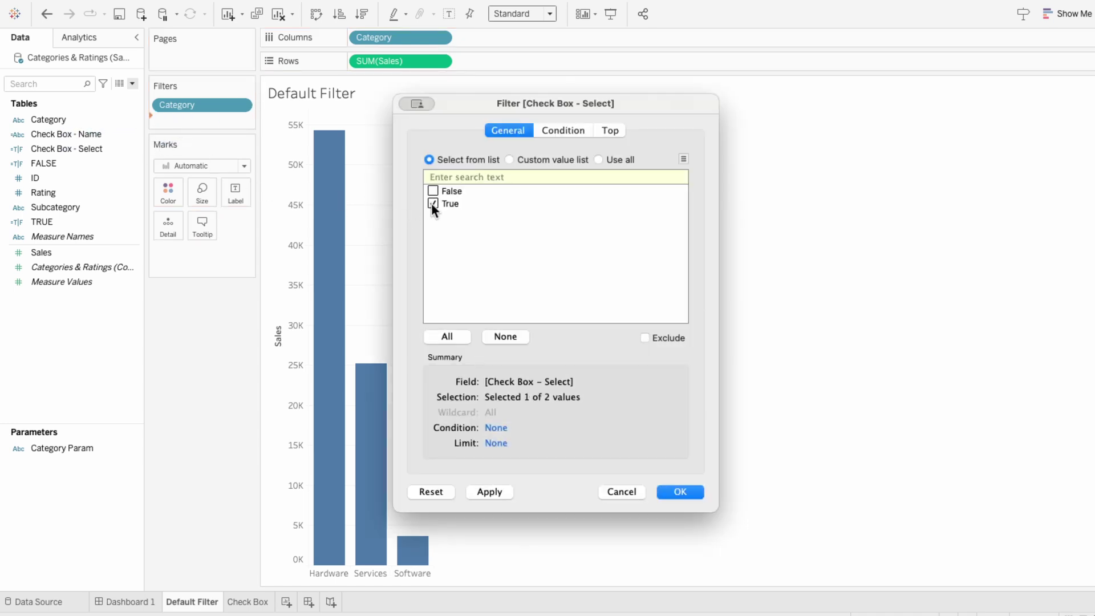
click(680, 492)
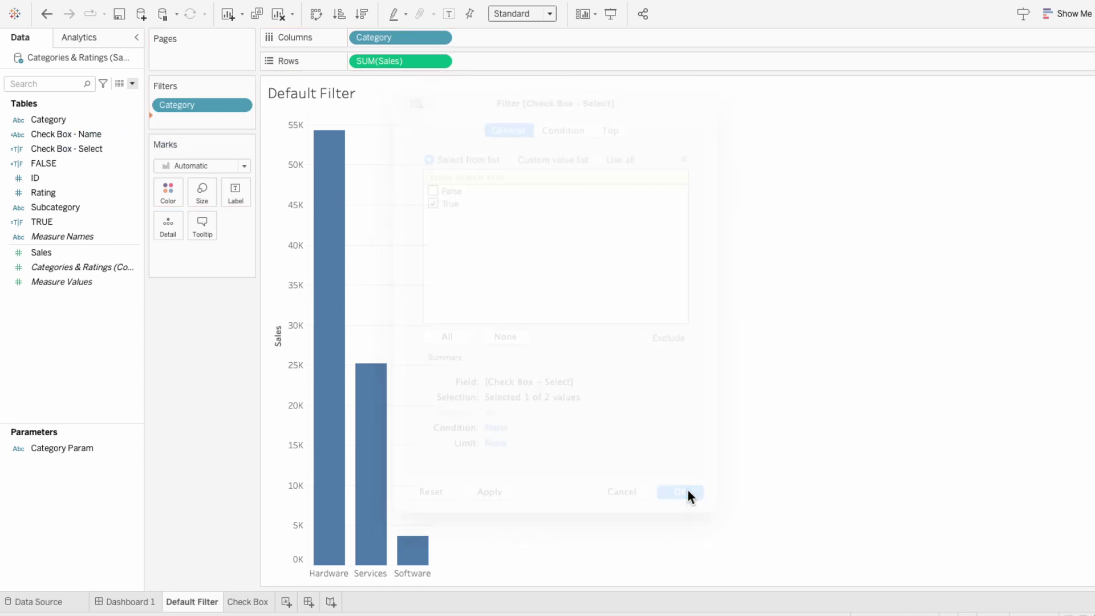
On the dashboard, toggle the Services and Hardware checkboxes to test the Sales chart filtering
click(145, 603)
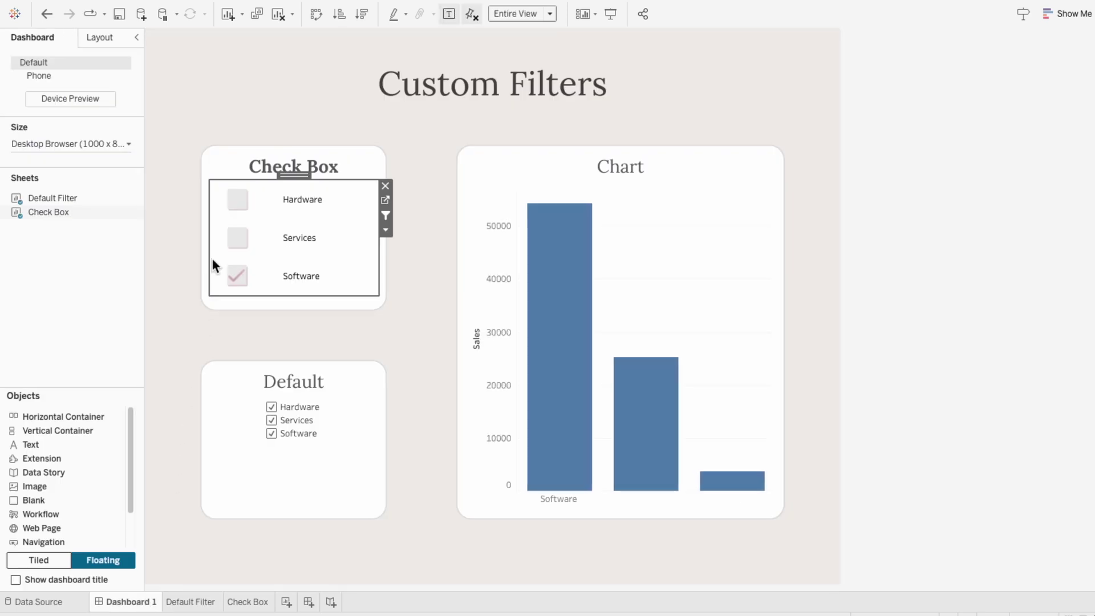
click(240, 237)
click(240, 204)
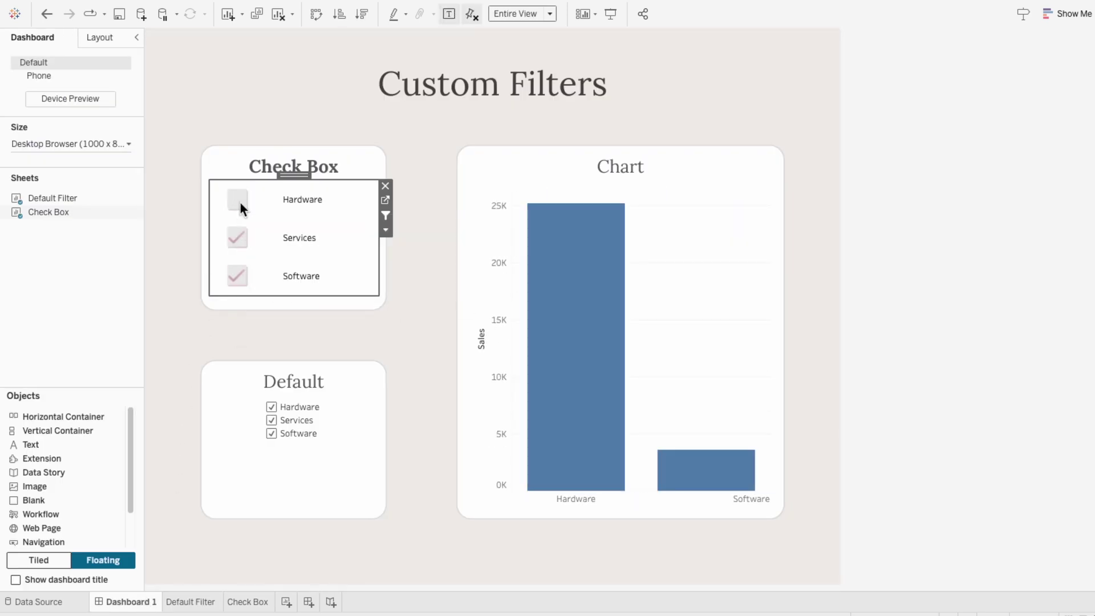
click(239, 238)
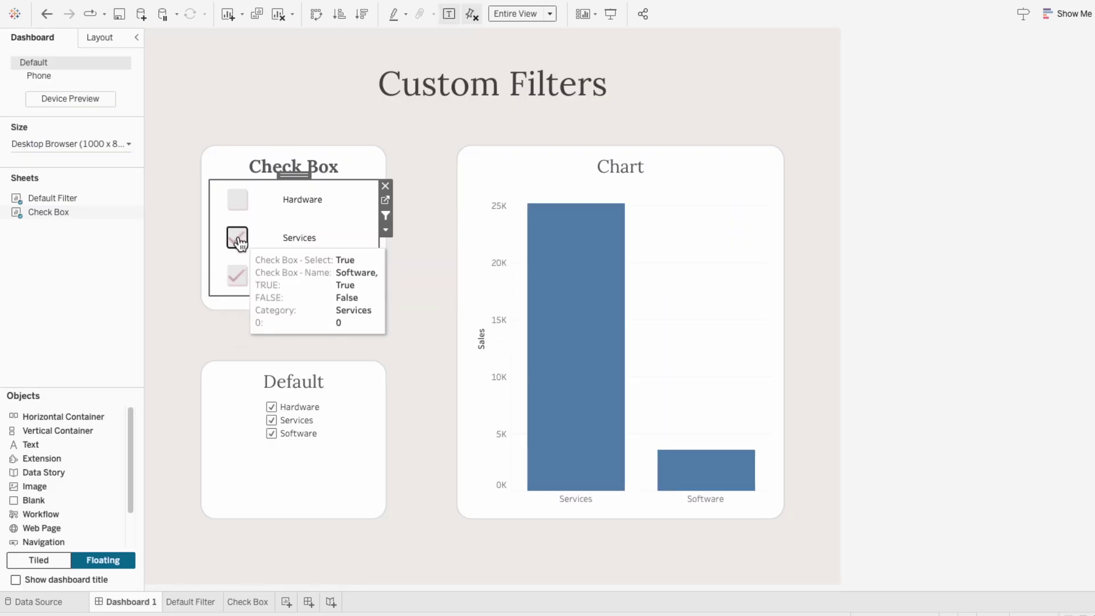